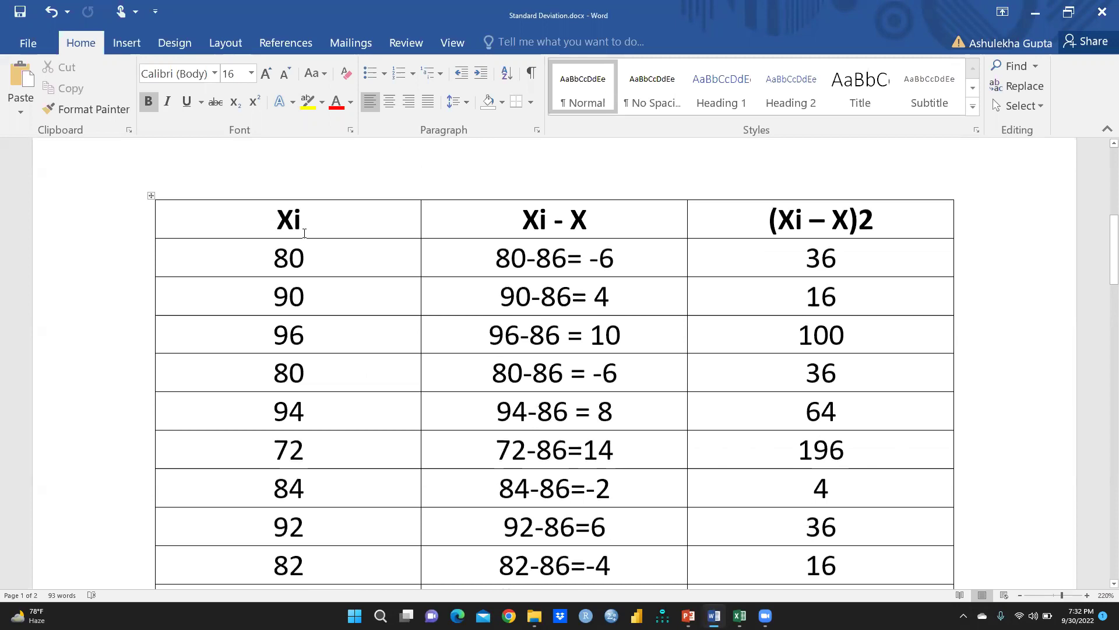
# Add the mean symbol X_ to both deviation headers, giving Xi – X_ and (Xi – X_)2.
pyautogui.scroll(-2, 313, 497)
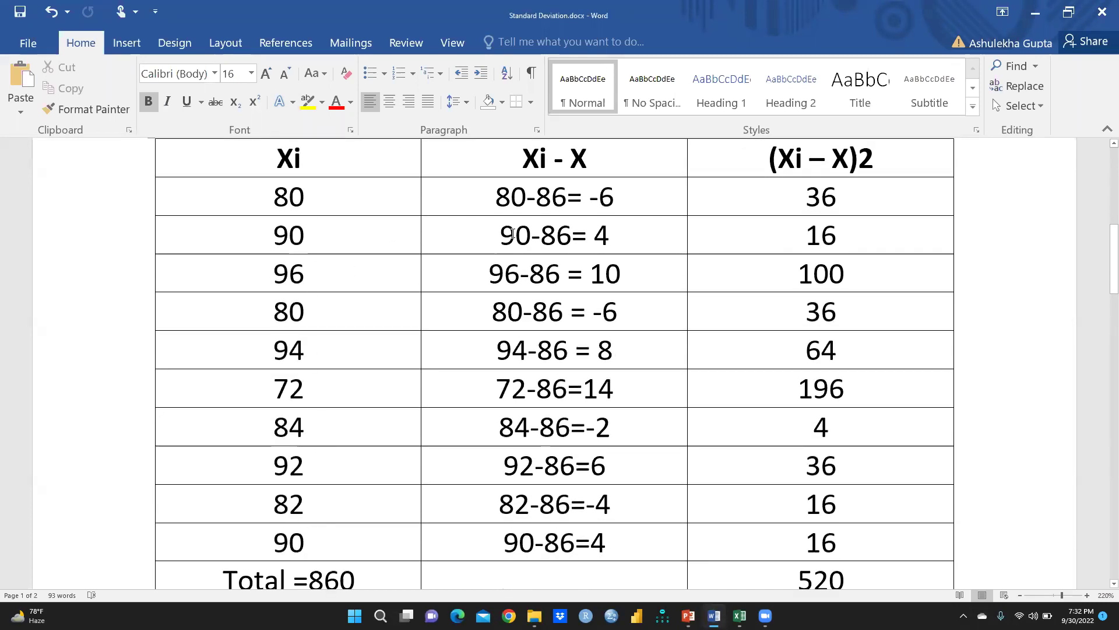
pyautogui.click(587, 161)
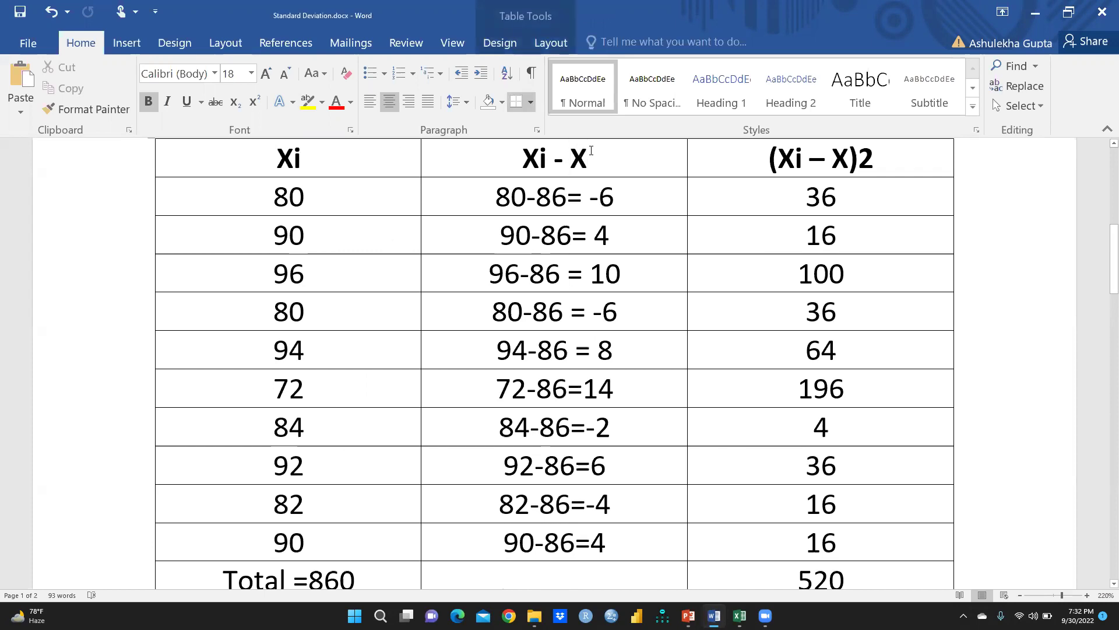
pyautogui.click(592, 150)
pyautogui.write('_')
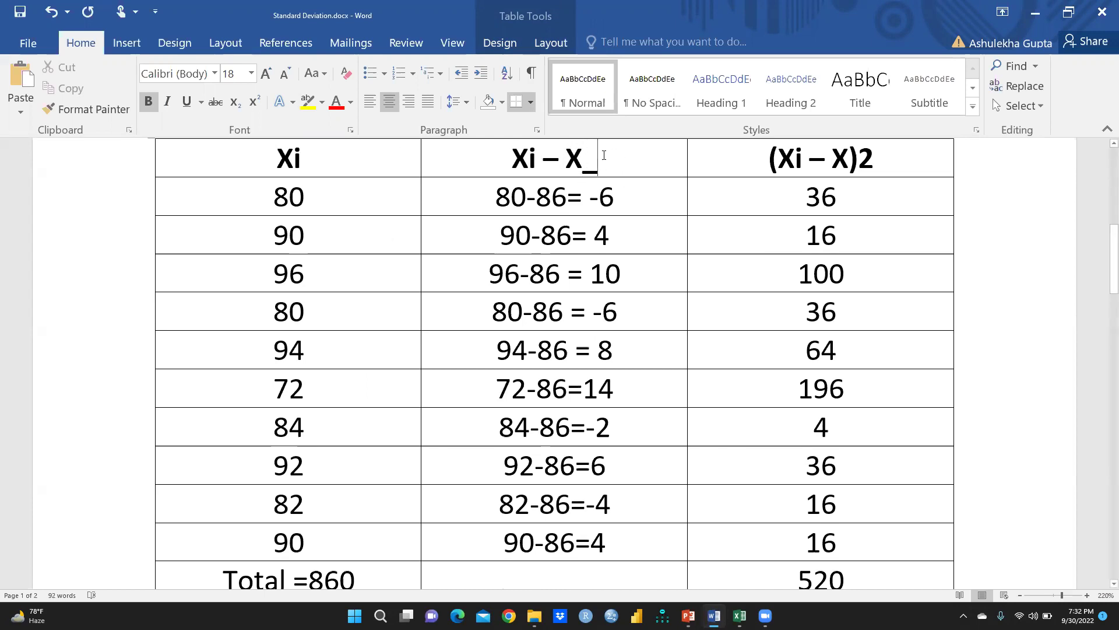
pyautogui.click(851, 155)
pyautogui.write('-')
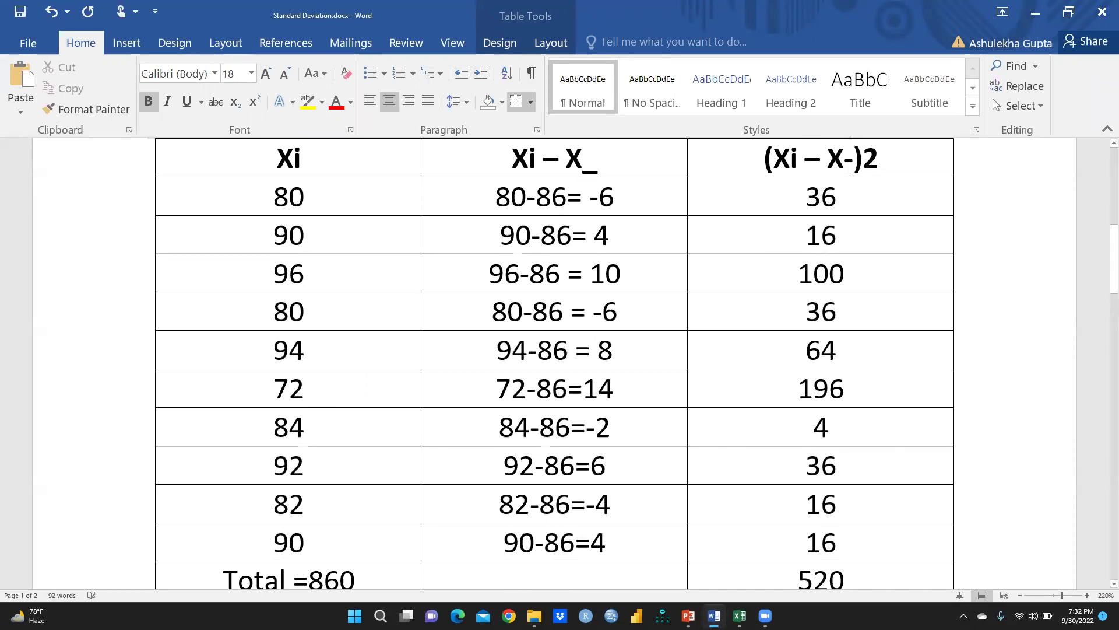
pyautogui.press('BackSpace')
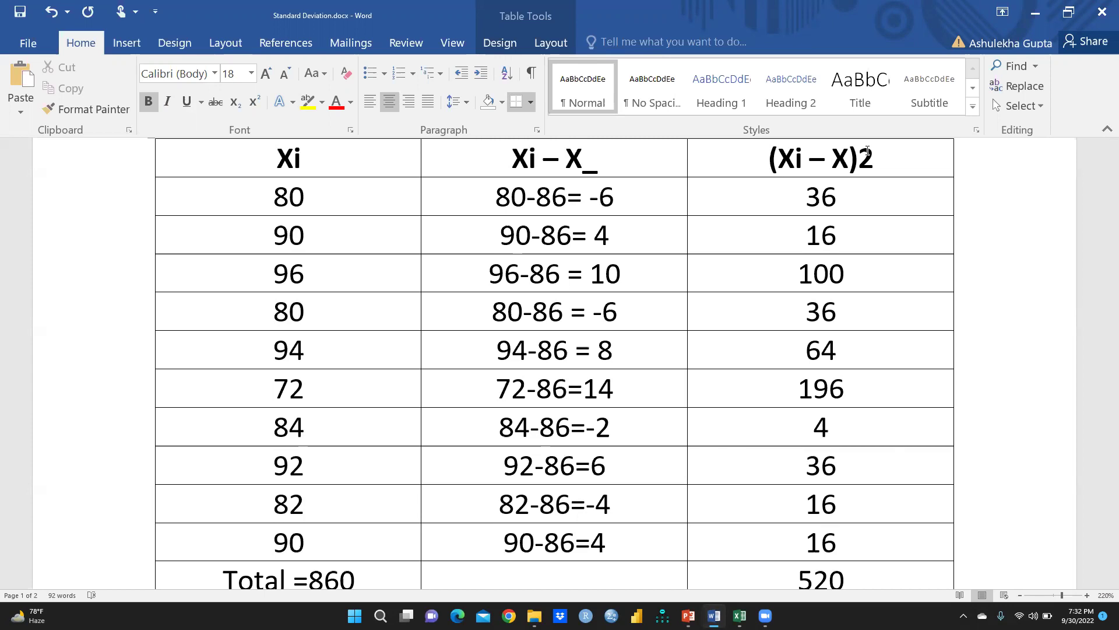
pyautogui.write('_')
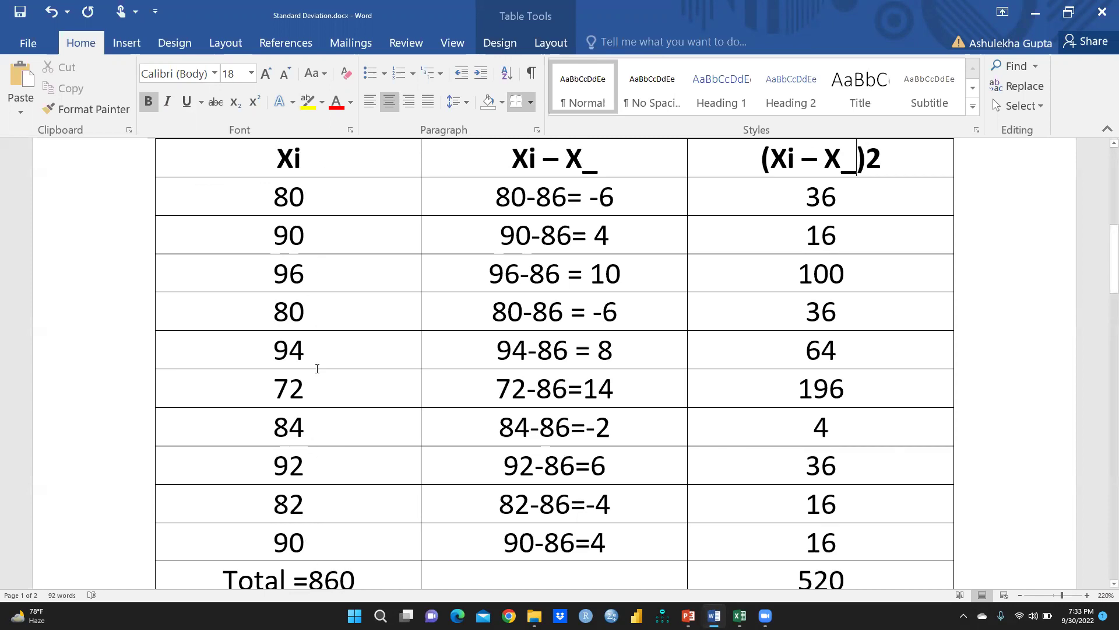
pyautogui.scroll(-5, 400, 397)
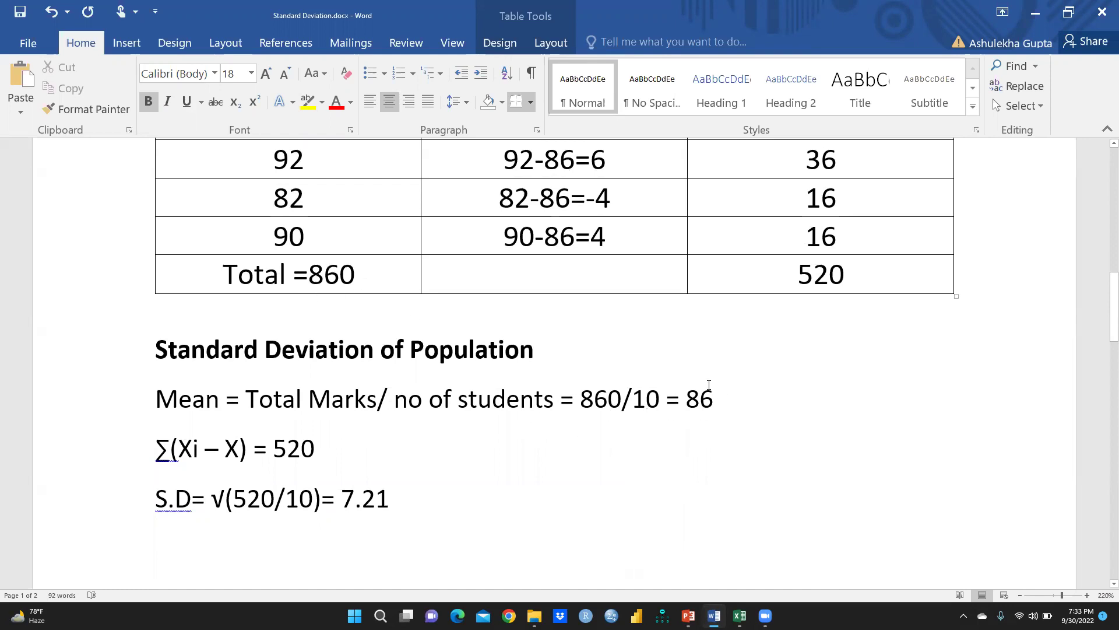
# Highlight the mean result 86 in the Mean line in yellow.
pyautogui.moveTo(688, 393); pyautogui.dragTo(714, 391)
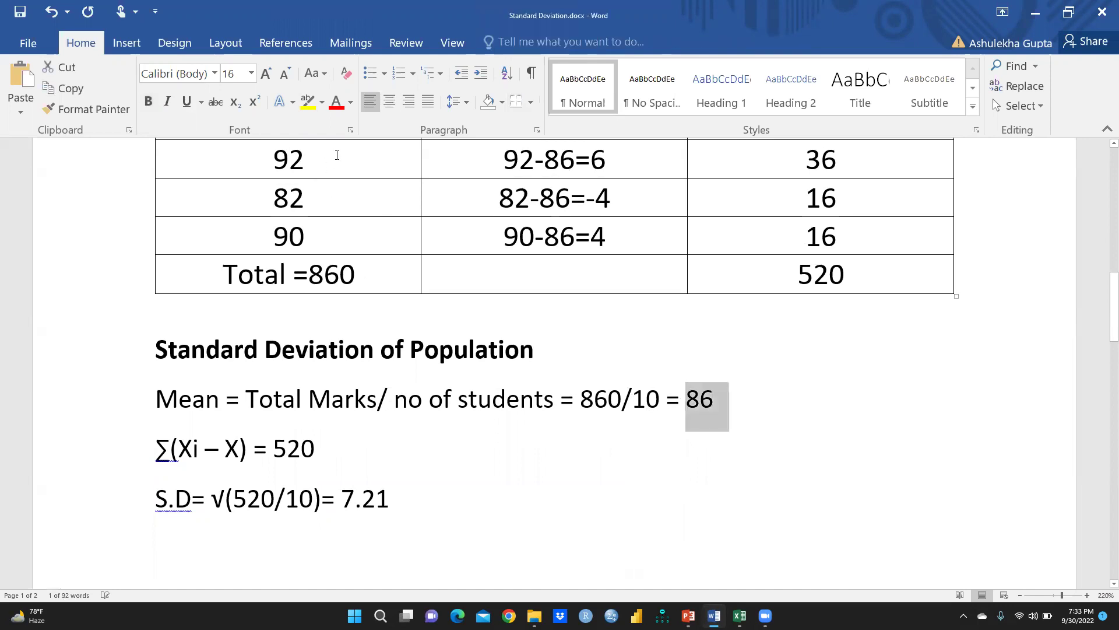
pyautogui.click(307, 101)
pyautogui.press('Right')
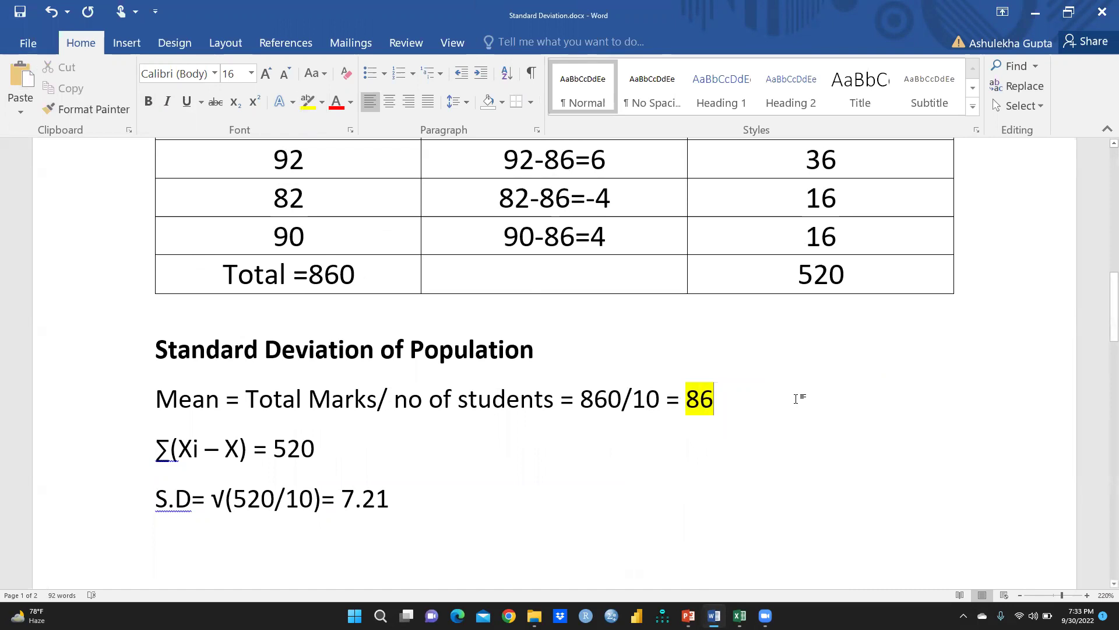
pyautogui.scroll(2, 794, 397)
pyautogui.scroll(5, 776, 401)
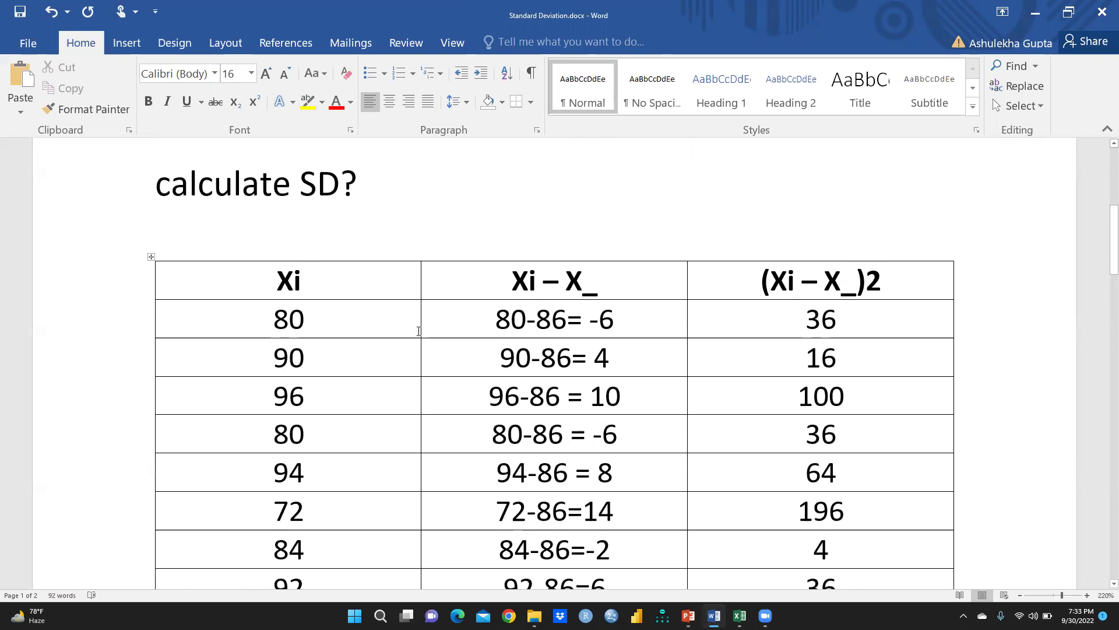
# Space out the minus signs in the first four deviation cells, e.g. 80 - 86= -6.
pyautogui.click(525, 318)
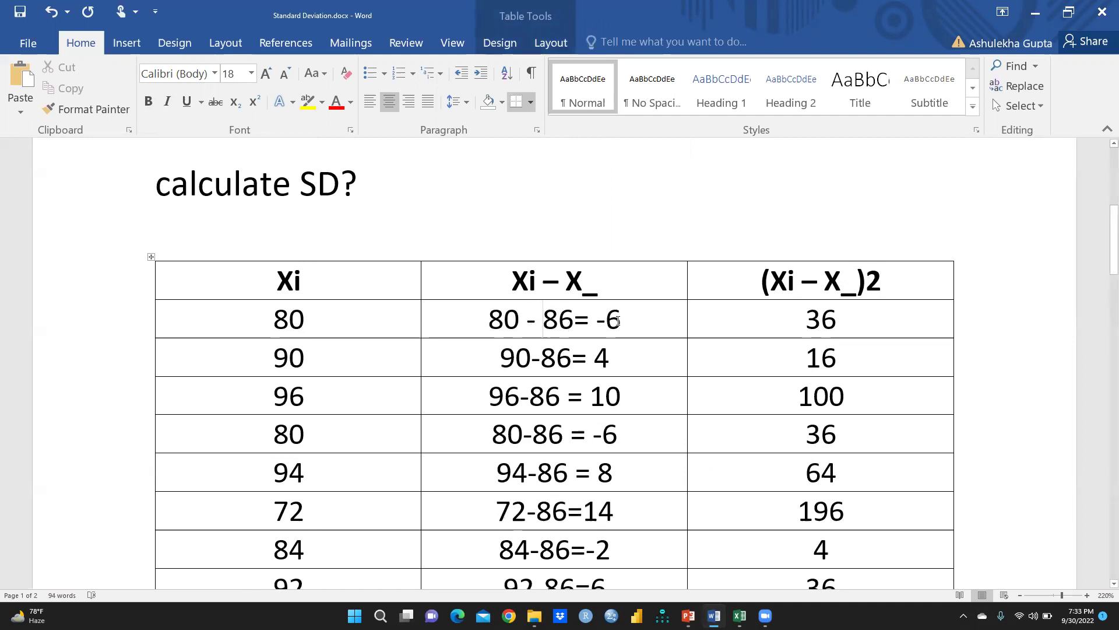
pyautogui.click(531, 357)
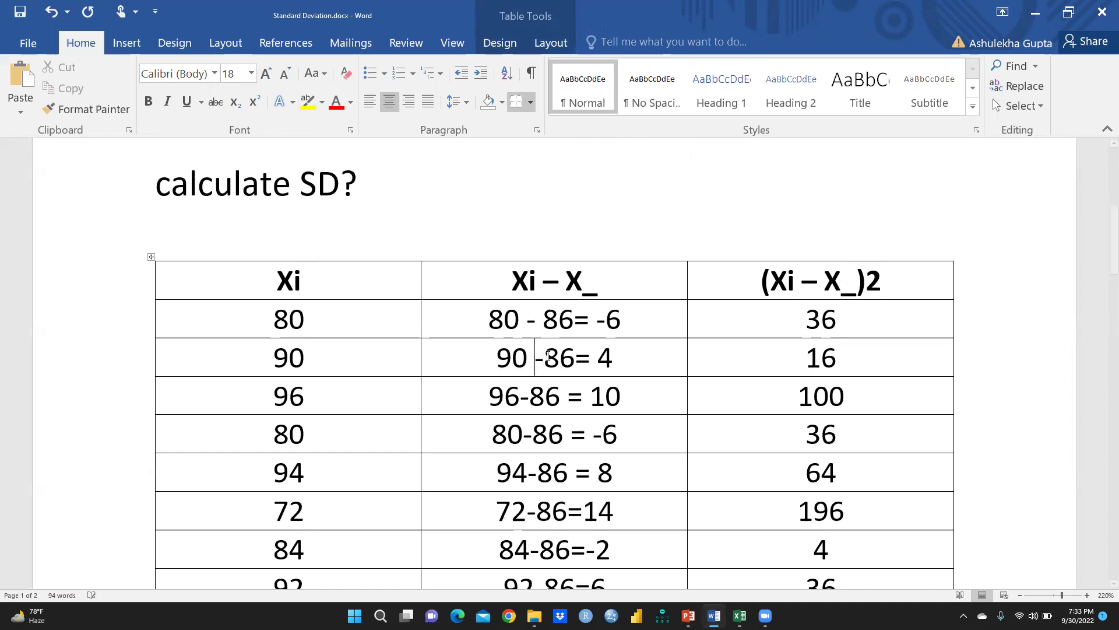
pyautogui.click(543, 355)
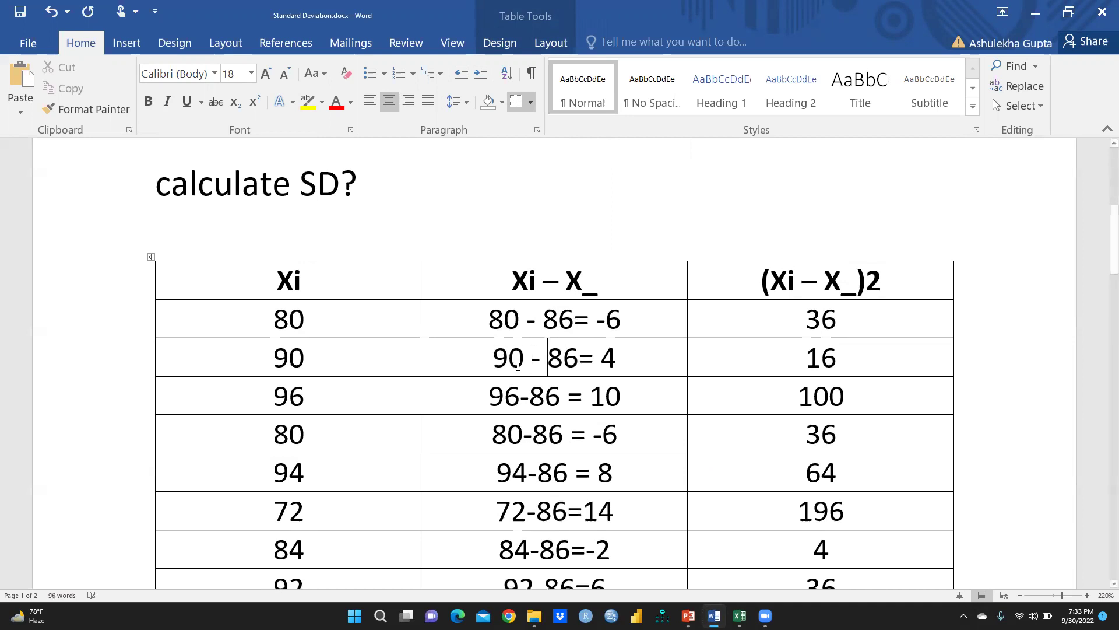
pyautogui.click(521, 397)
pyautogui.click(535, 396)
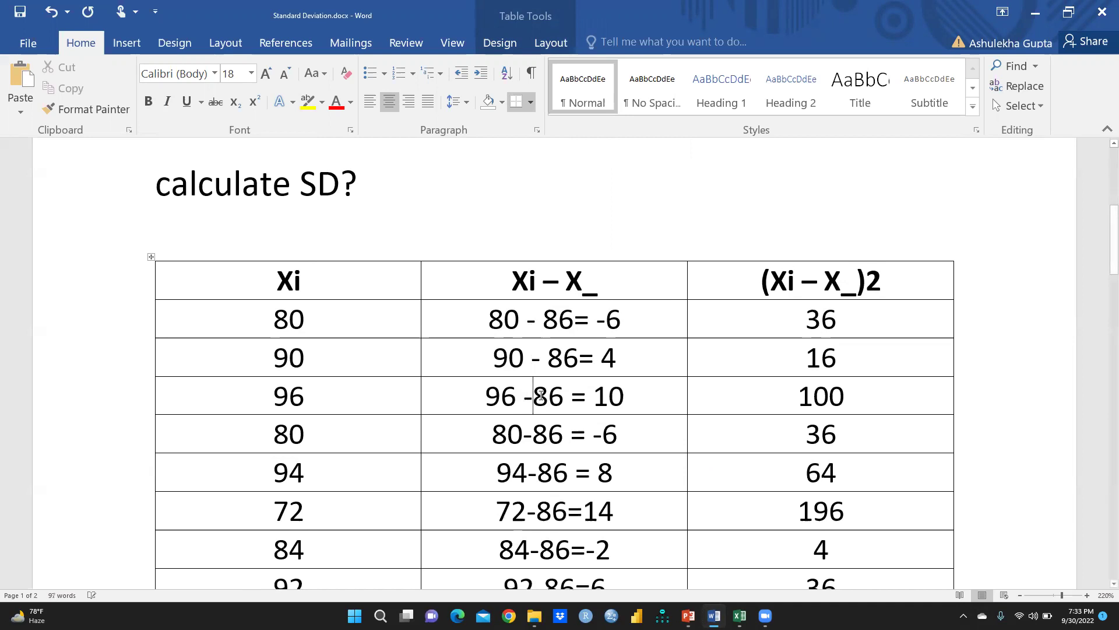
pyautogui.click(524, 434)
pyautogui.click(535, 434)
pyautogui.scroll(-5, 632, 457)
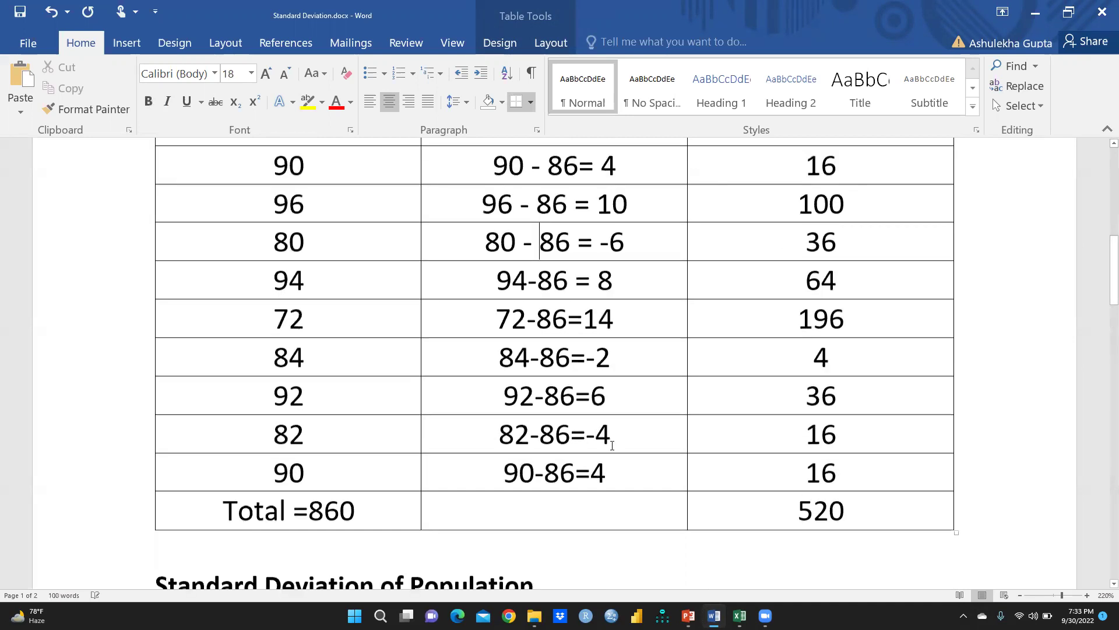
pyautogui.scroll(4, 600, 444)
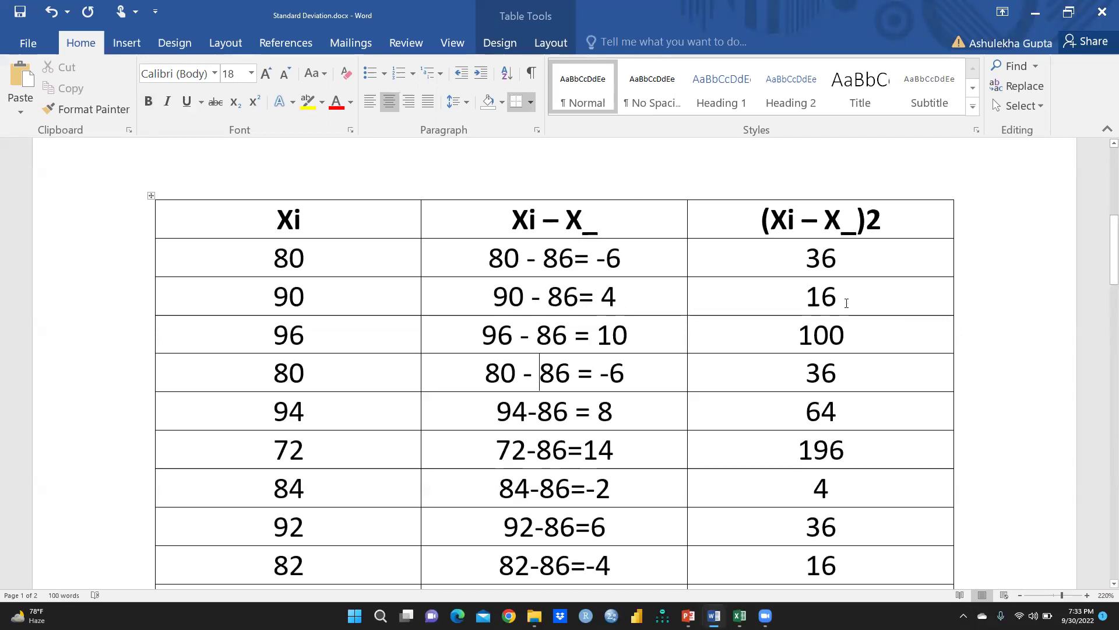
pyautogui.scroll(-1, 716, 349)
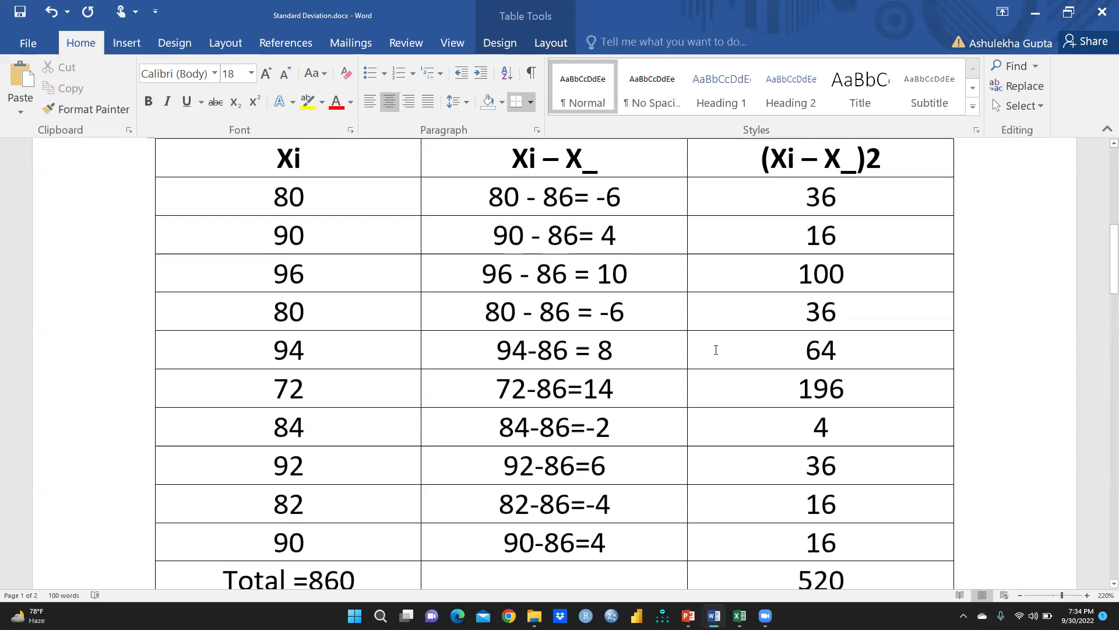
pyautogui.scroll(-3, 870, 317)
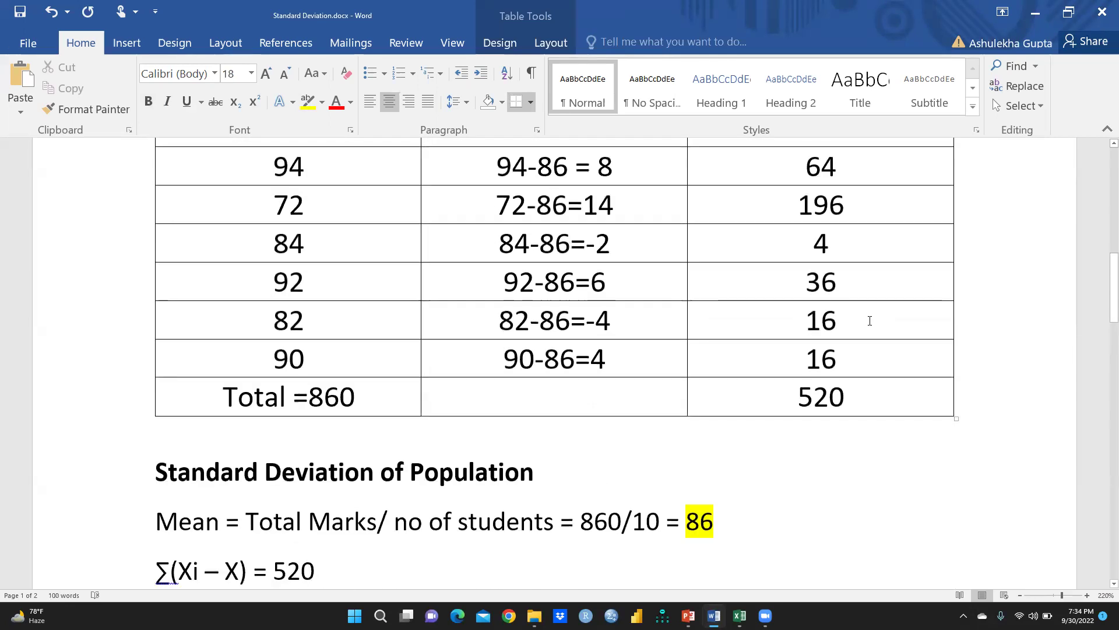
pyautogui.scroll(3, 864, 373)
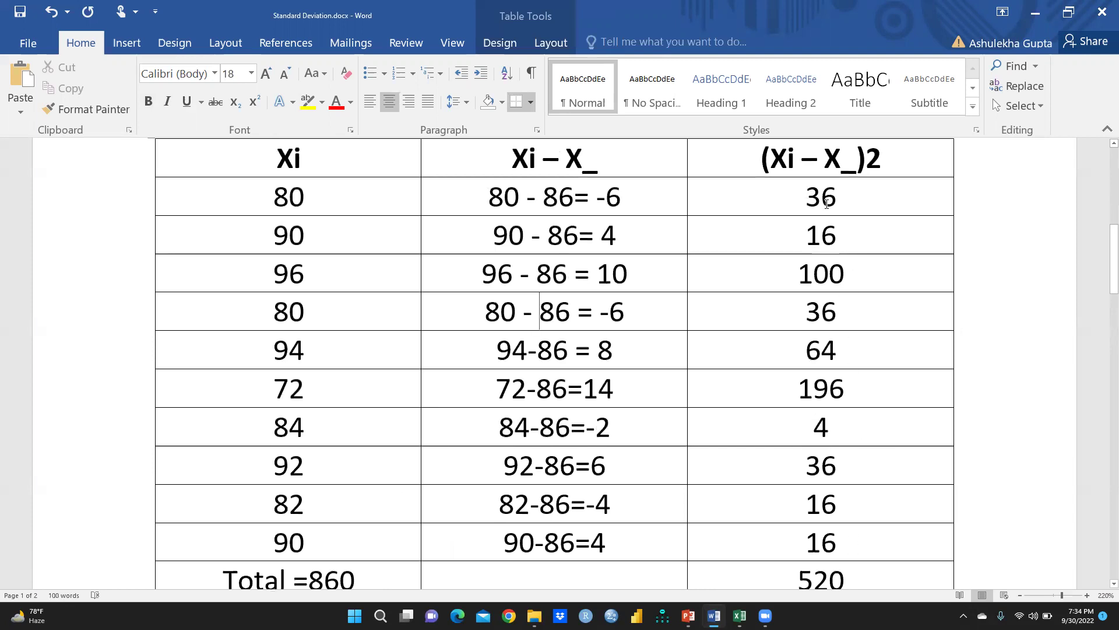
pyautogui.scroll(-1, 837, 541)
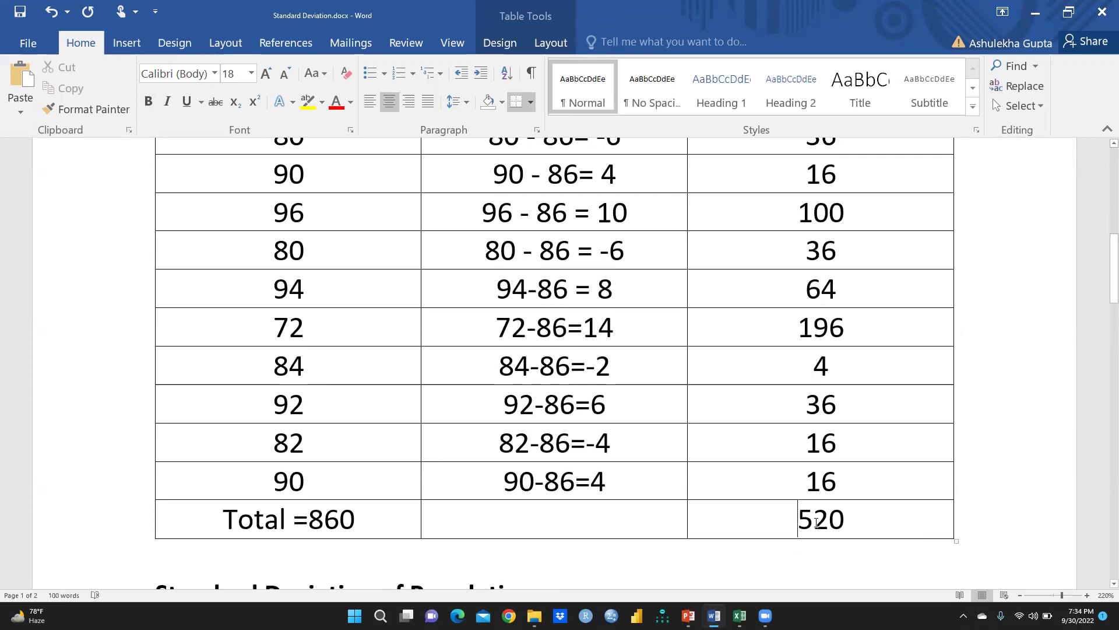
# Make the 520 squared-deviation total bold.
pyautogui.moveTo(798, 518); pyautogui.dragTo(847, 519)
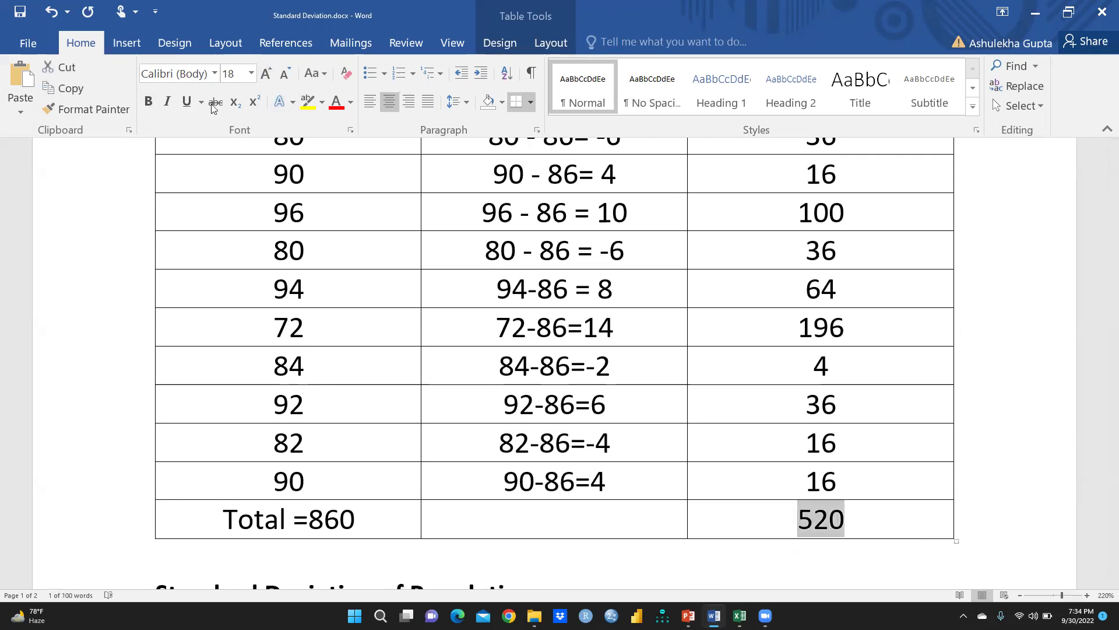
pyautogui.click(148, 102)
pyautogui.scroll(-3, 664, 252)
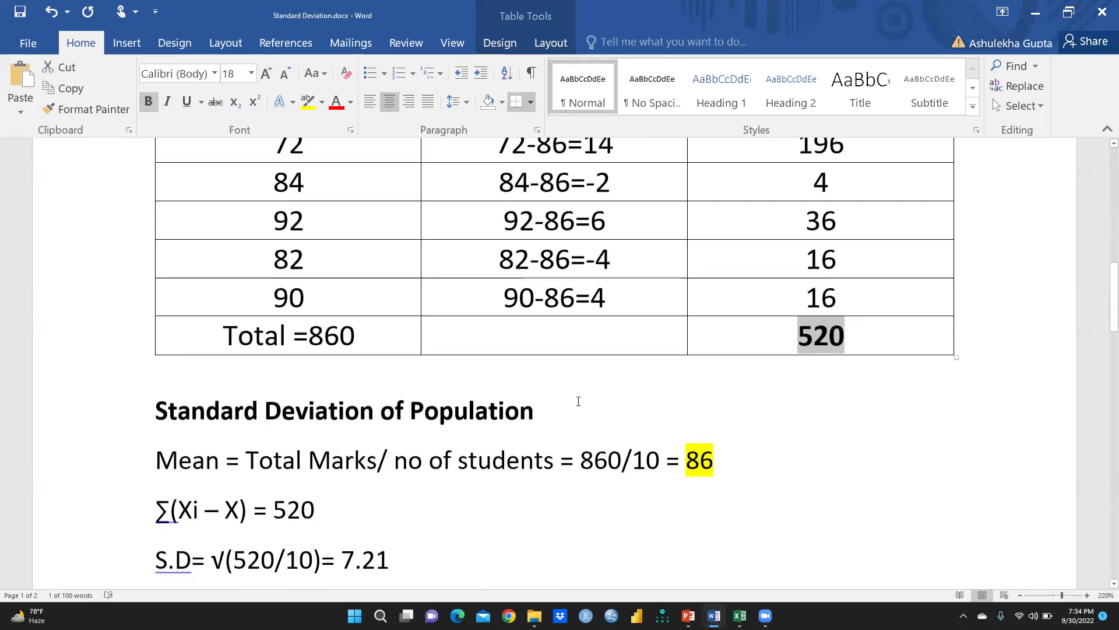
pyautogui.scroll(-1, 579, 401)
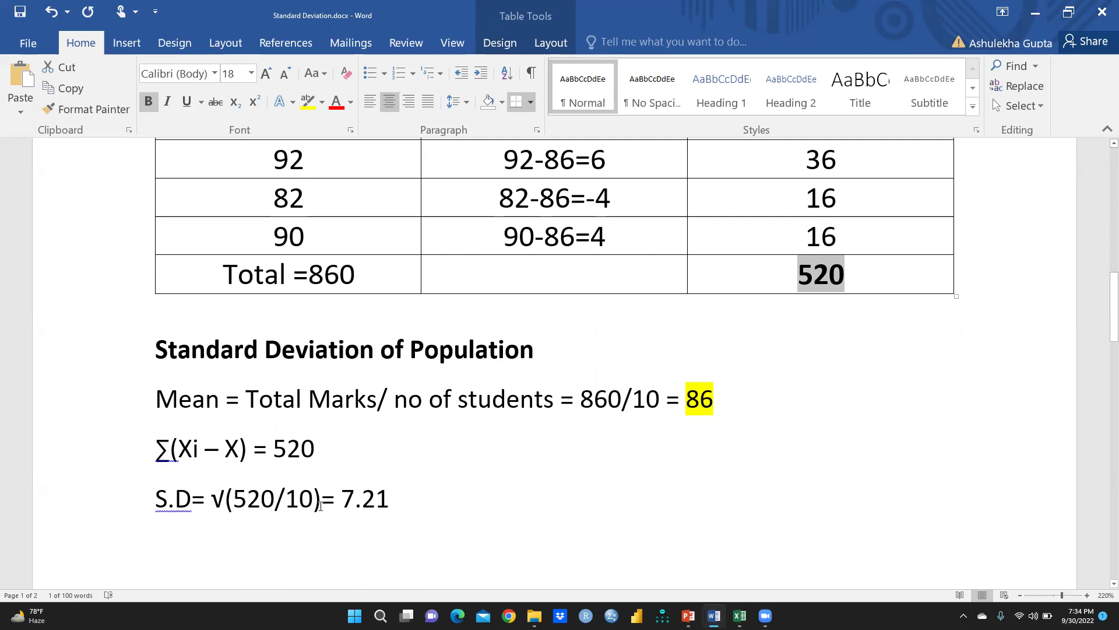
# Highlight the Standard Deviation of Population heading in yellow.
pyautogui.moveTo(429, 503); pyautogui.dragTo(136, 496)
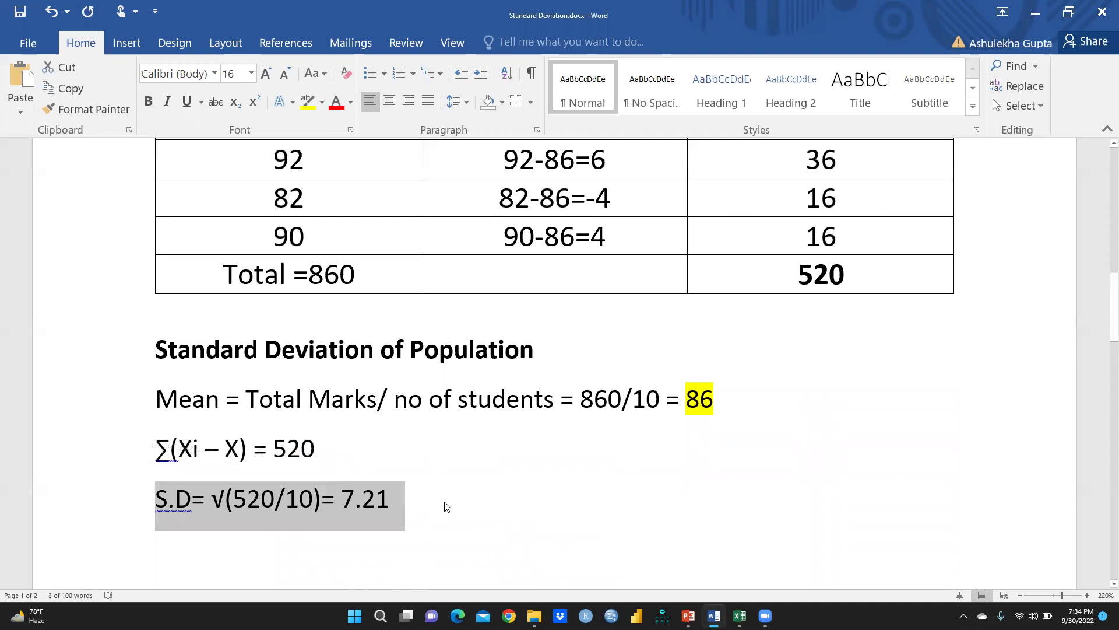
pyautogui.moveTo(155, 350); pyautogui.dragTo(620, 338)
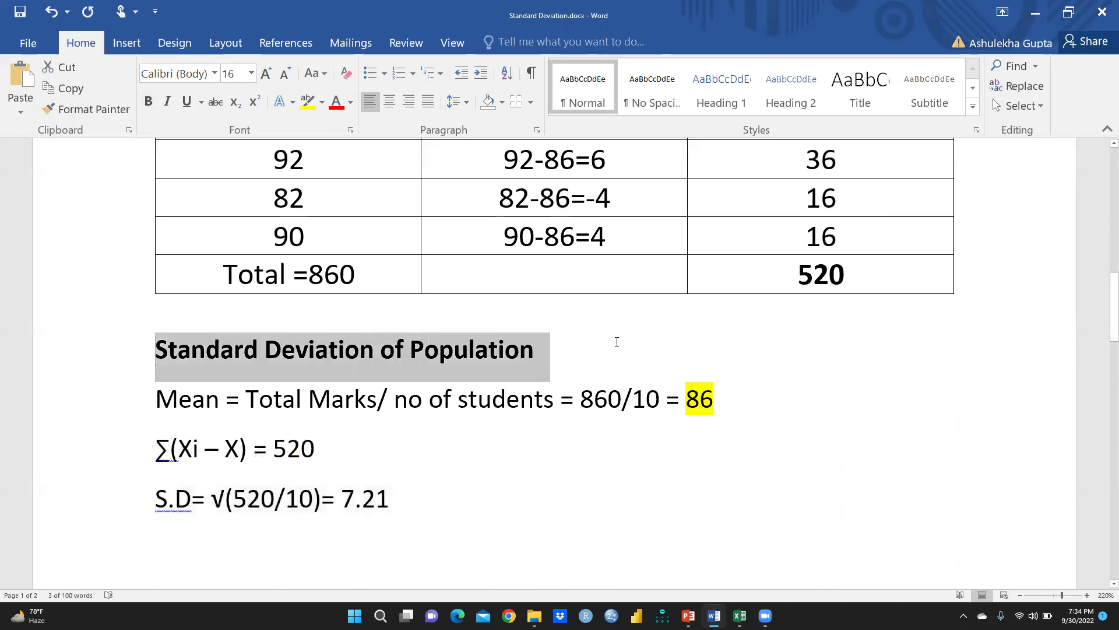
pyautogui.click(305, 102)
pyautogui.click(583, 353)
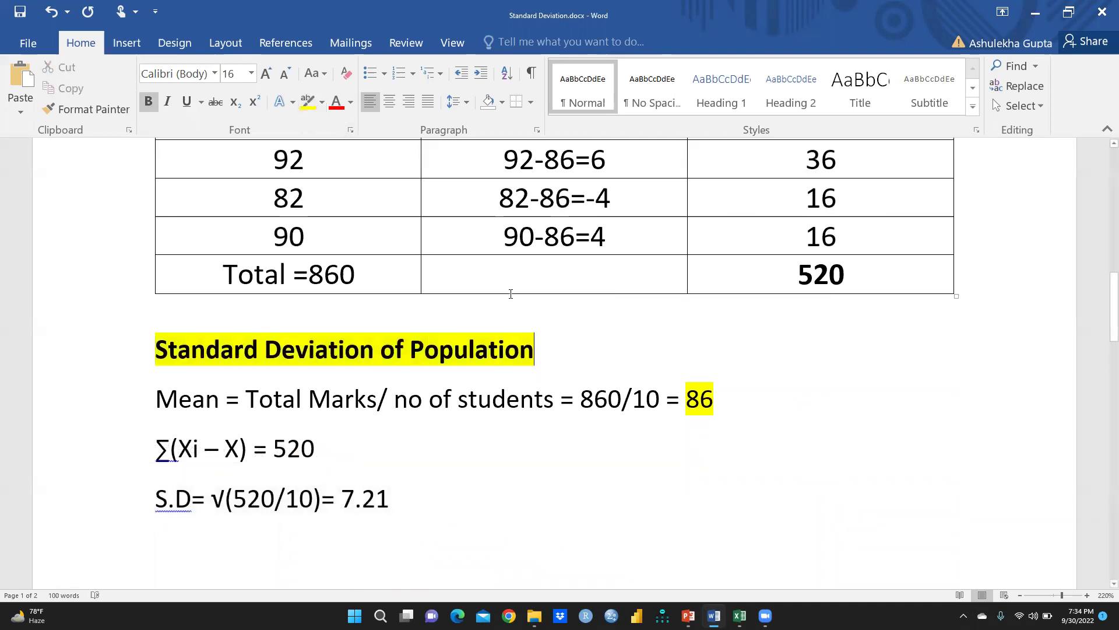
pyautogui.scroll(-15, 610, 420)
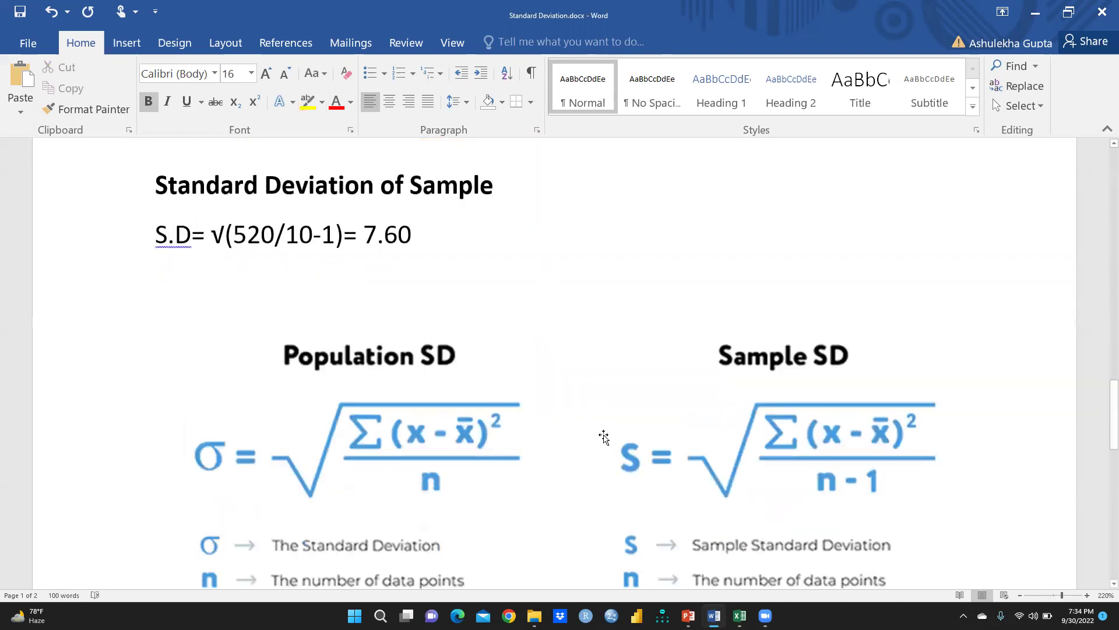
pyautogui.scroll(-1, 601, 437)
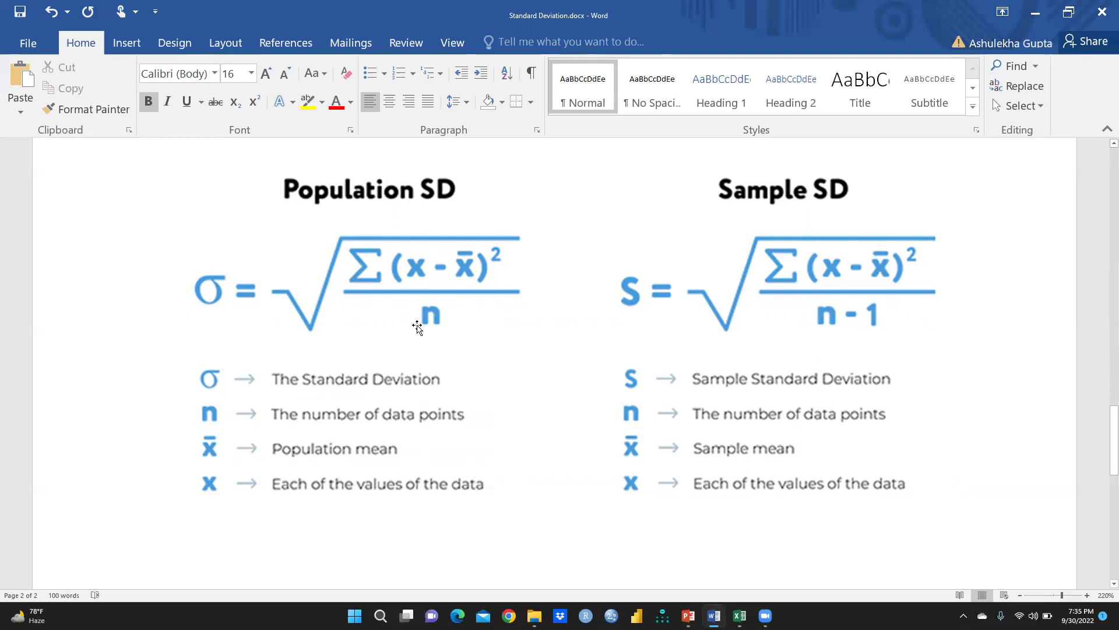
pyautogui.scroll(5, 611, 396)
pyautogui.scroll(3, 614, 401)
pyautogui.scroll(-3, 519, 380)
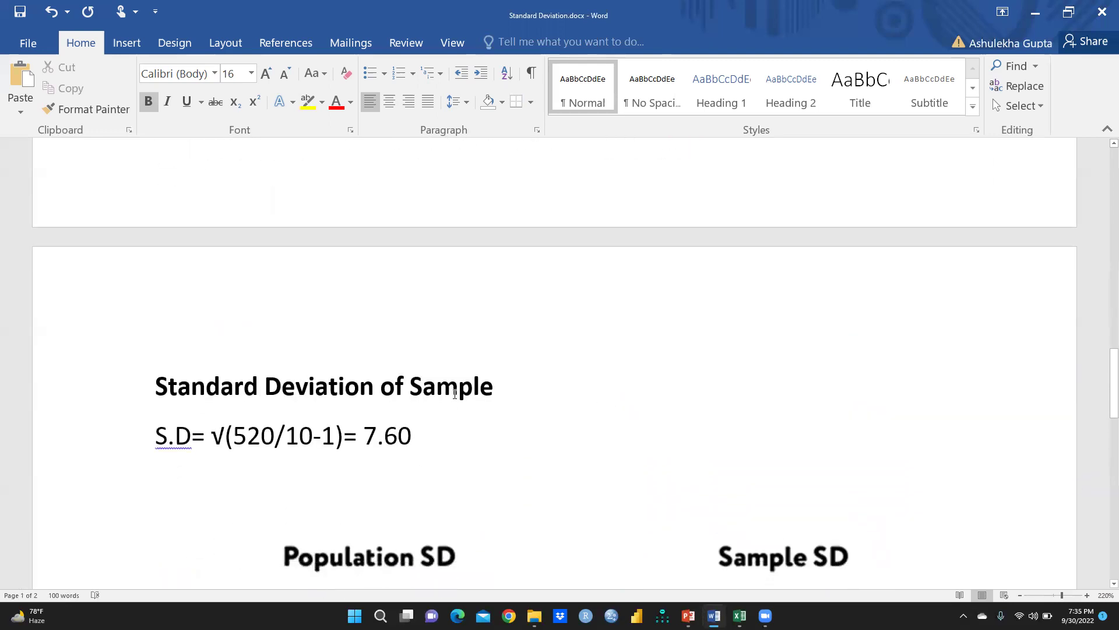
pyautogui.scroll(3, 429, 424)
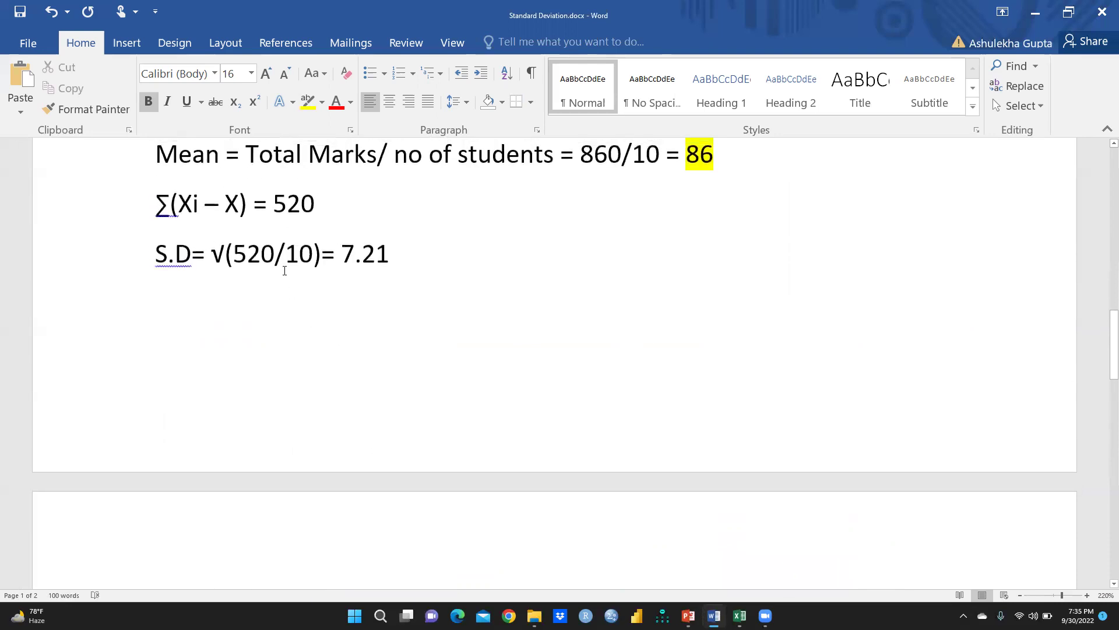
pyautogui.scroll(-3, 326, 327)
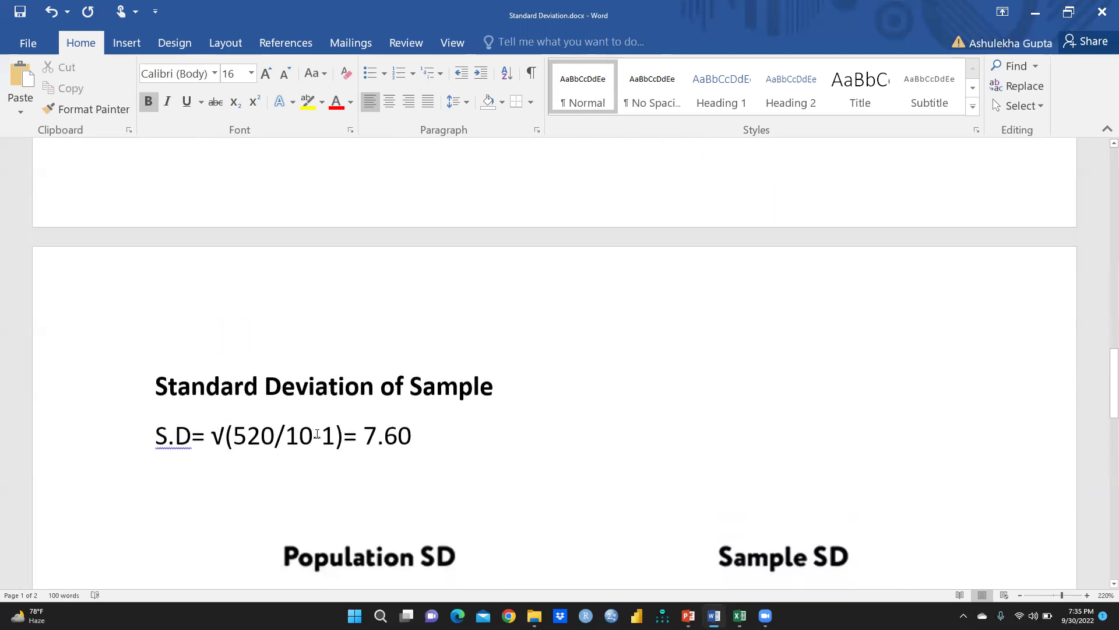
# Highlight the sample line S.D= √(520/10-1)= 7.60 in yellow, then bring Excel forward.
pyautogui.moveTo(424, 434); pyautogui.dragTo(90, 436)
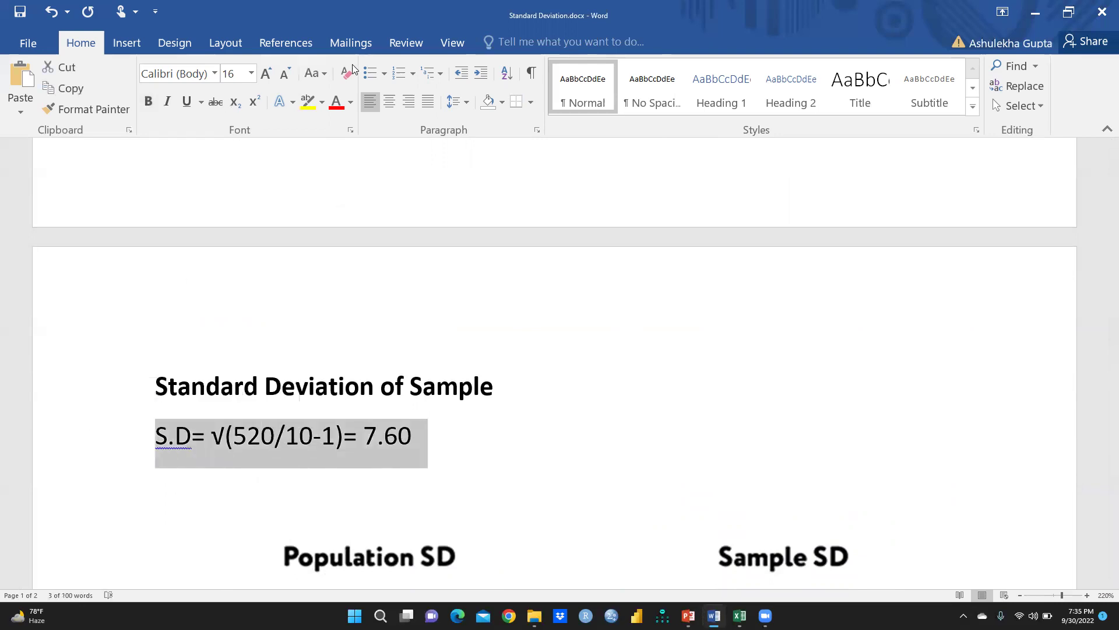
pyautogui.click(294, 103)
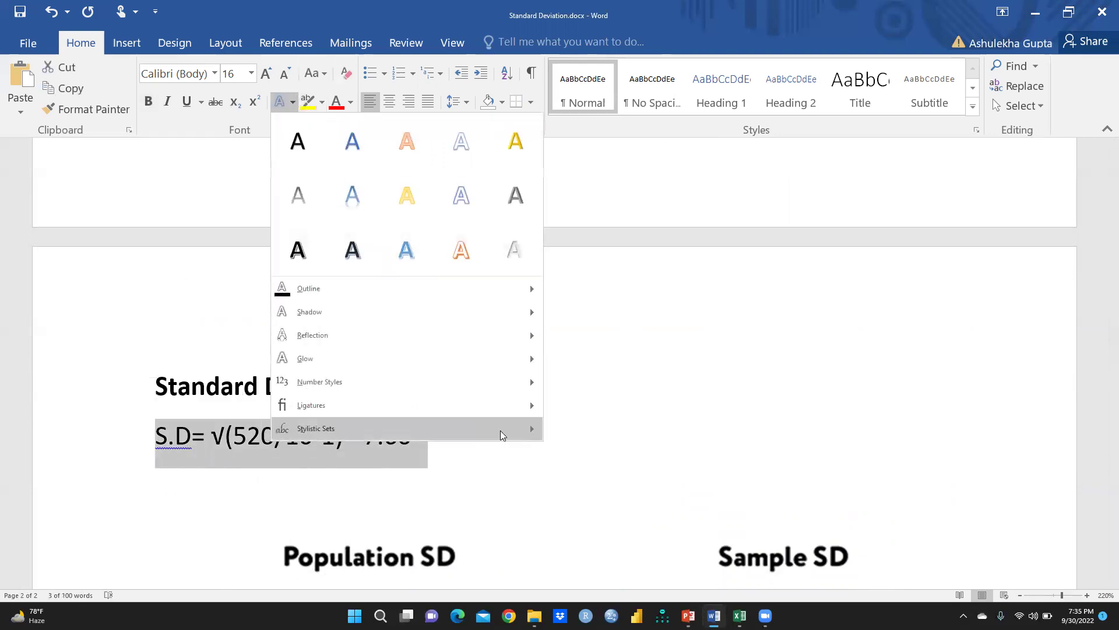
pyautogui.click(195, 323)
pyautogui.click(307, 102)
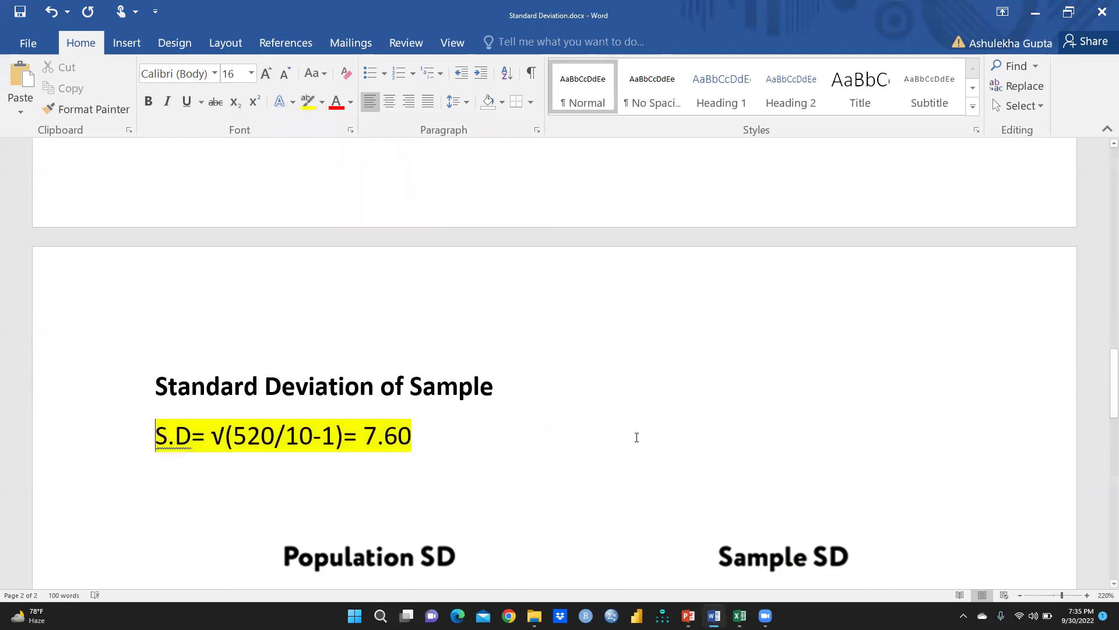
pyautogui.scroll(-10, 637, 435)
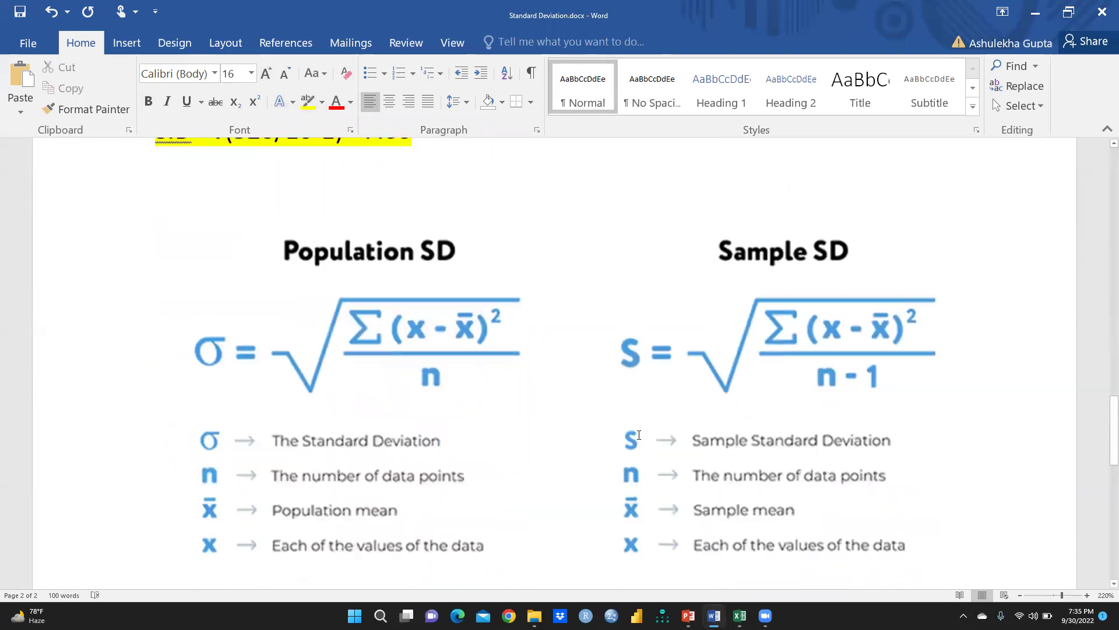
pyautogui.click(739, 615)
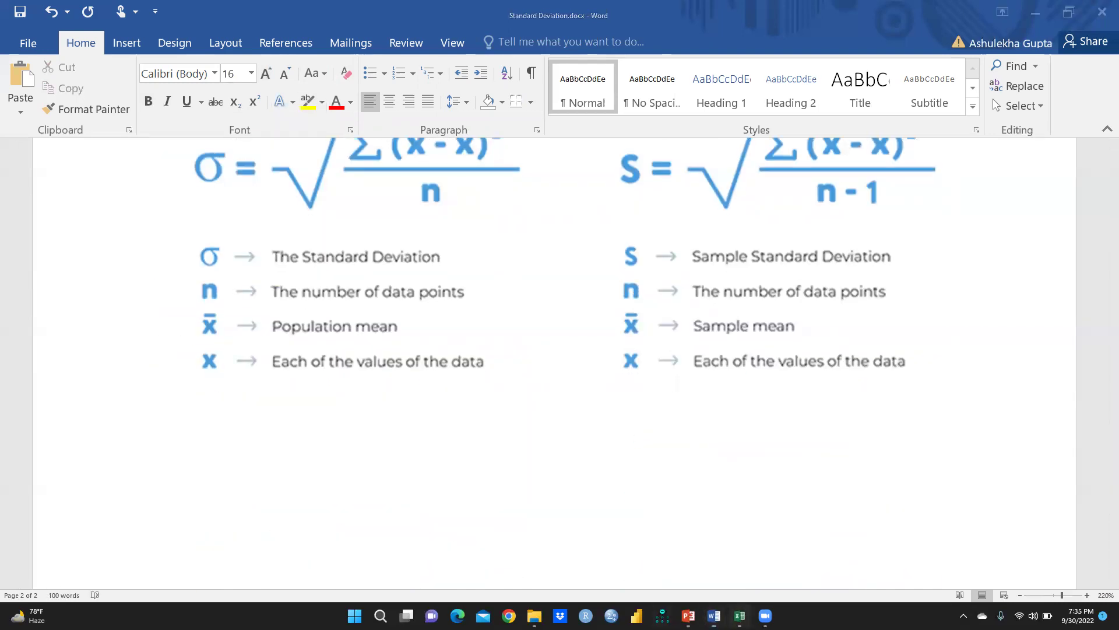
pyautogui.scroll(1, 521, 436)
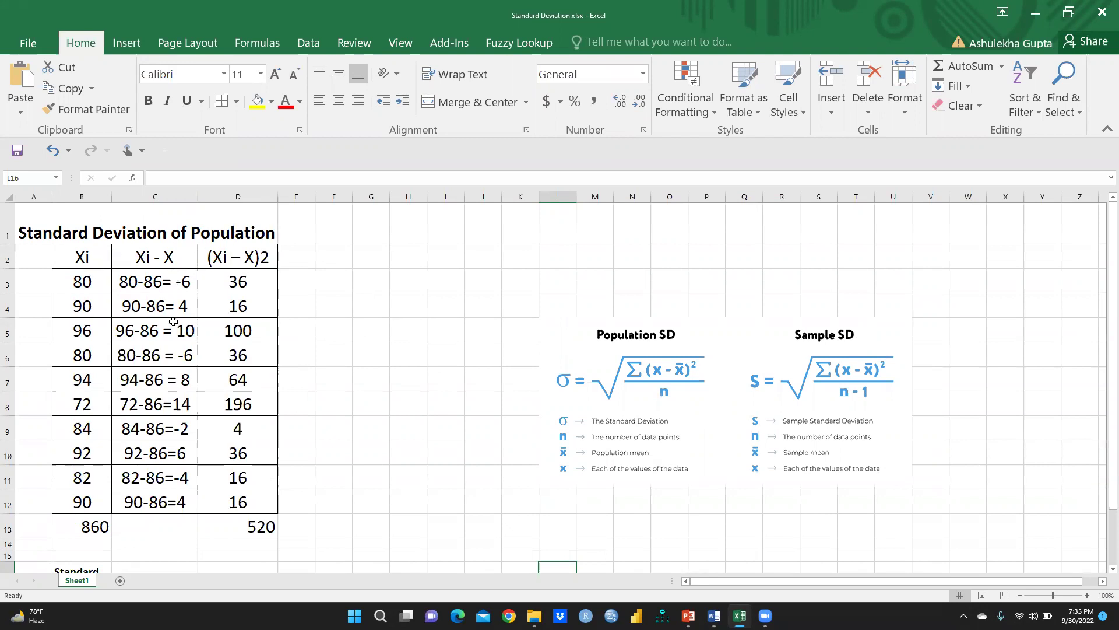
pyautogui.scroll(-2, 257, 356)
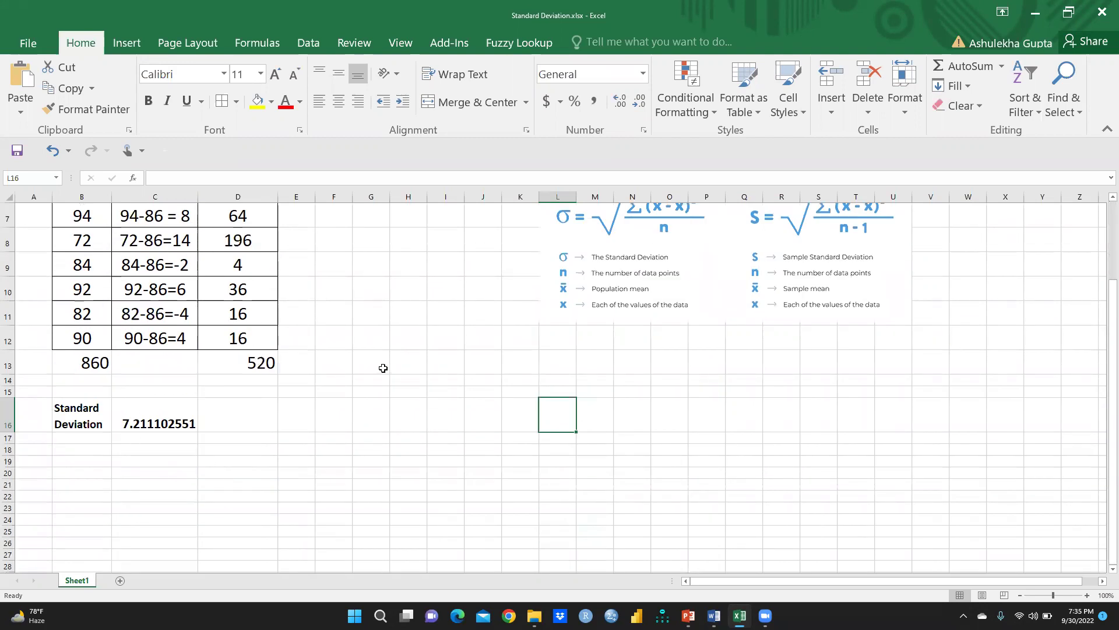
pyautogui.scroll(2, 673, 315)
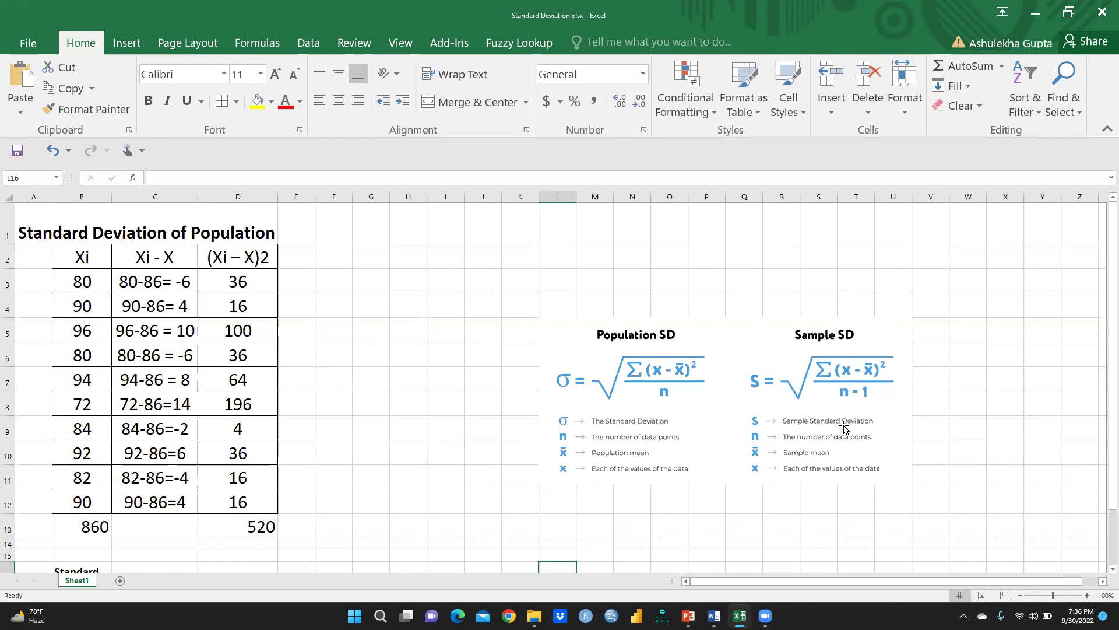
pyautogui.scroll(-3, 325, 299)
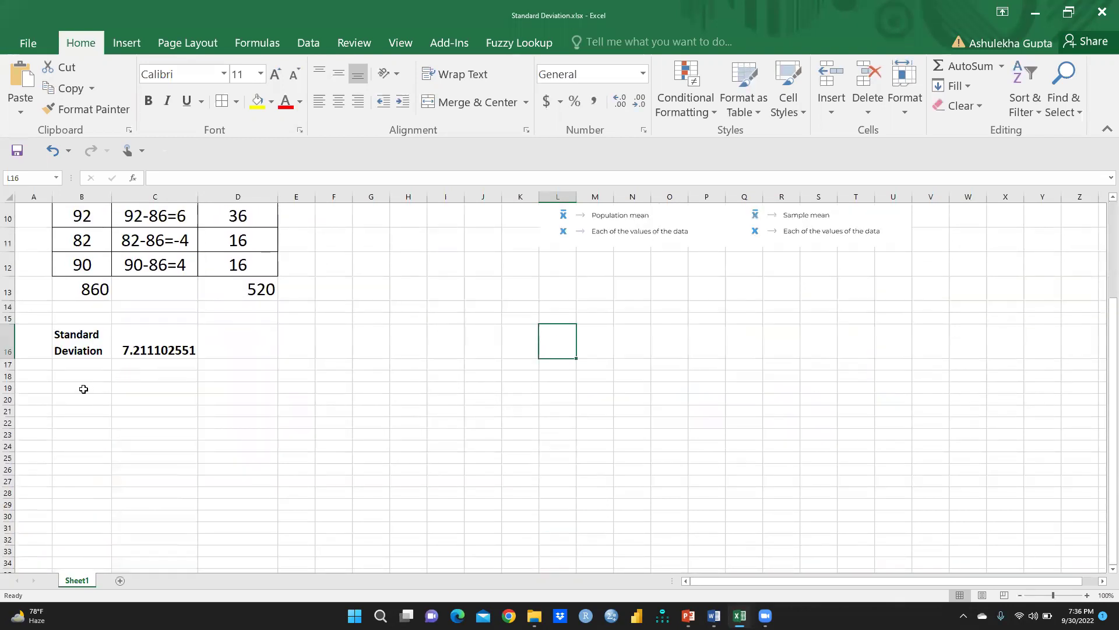
# Clear the existing result from cell C16.
pyautogui.click(162, 345)
pyautogui.press('Delete')
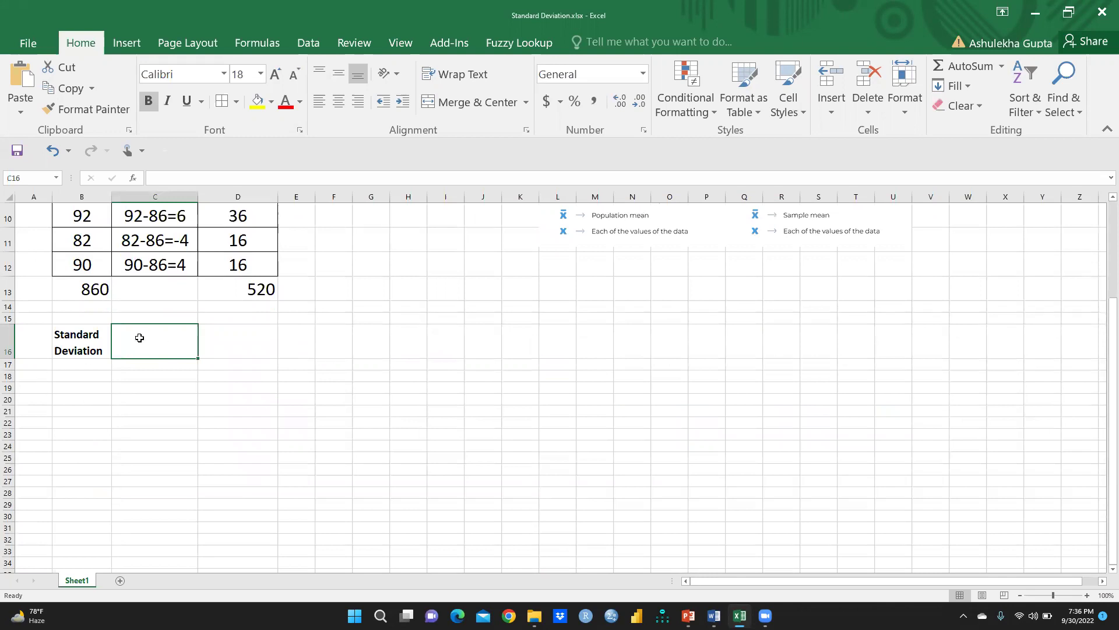
pyautogui.write('=')
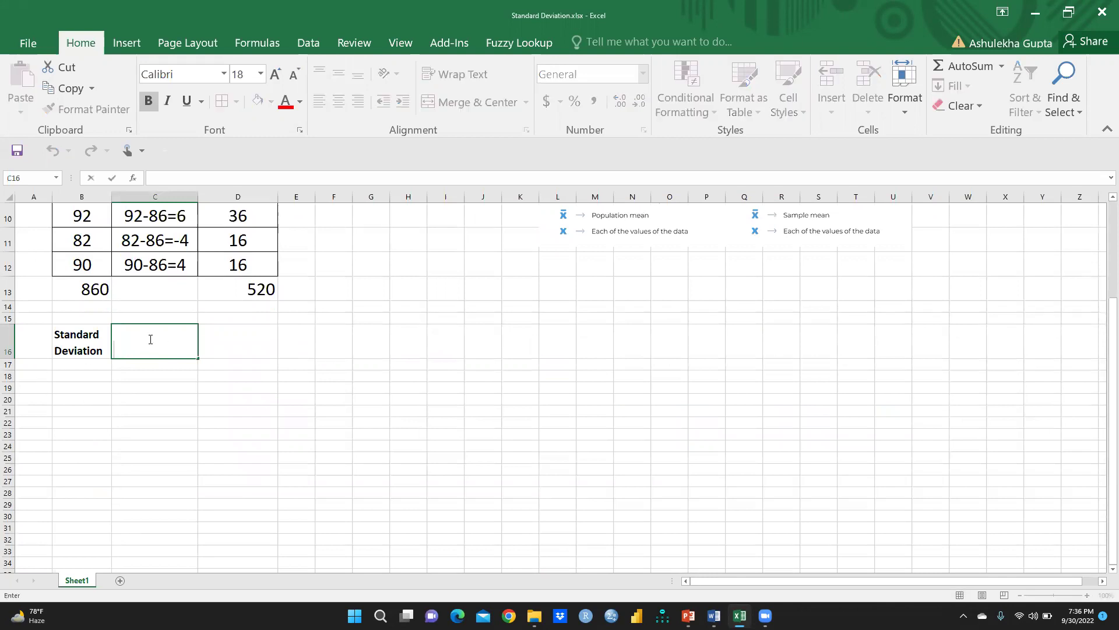
pyautogui.write('=')
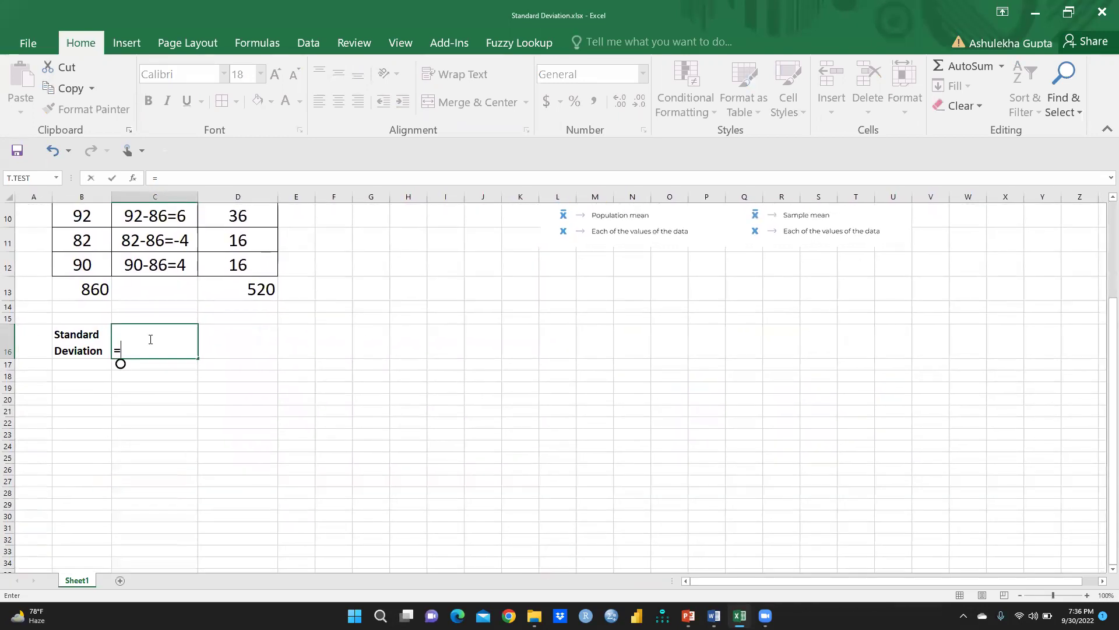
pyautogui.press('BackSpace')
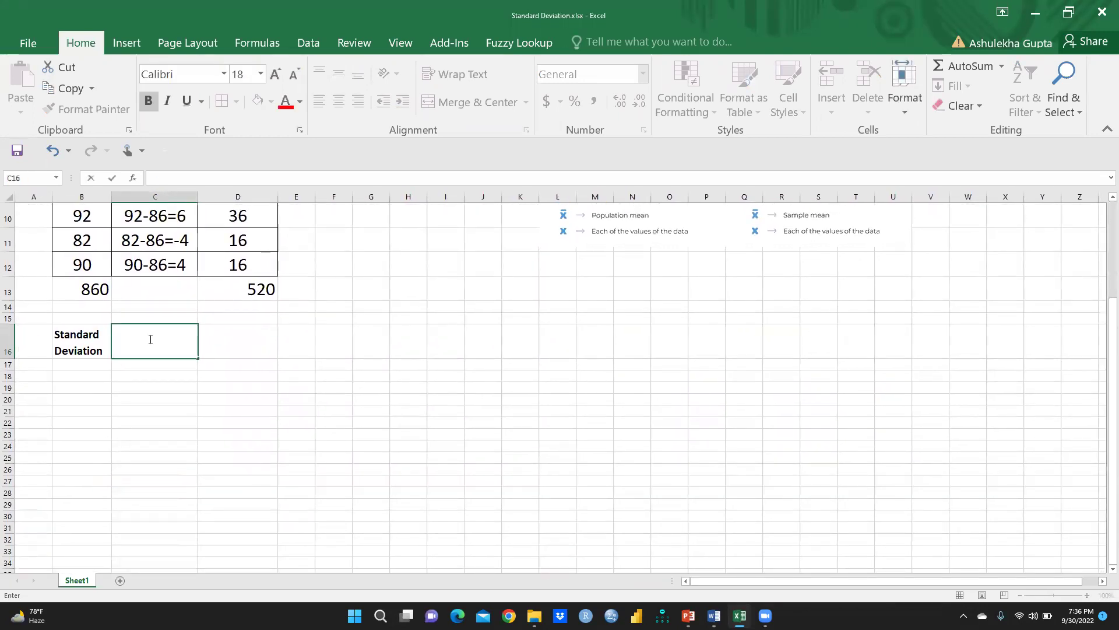
pyautogui.click(182, 432)
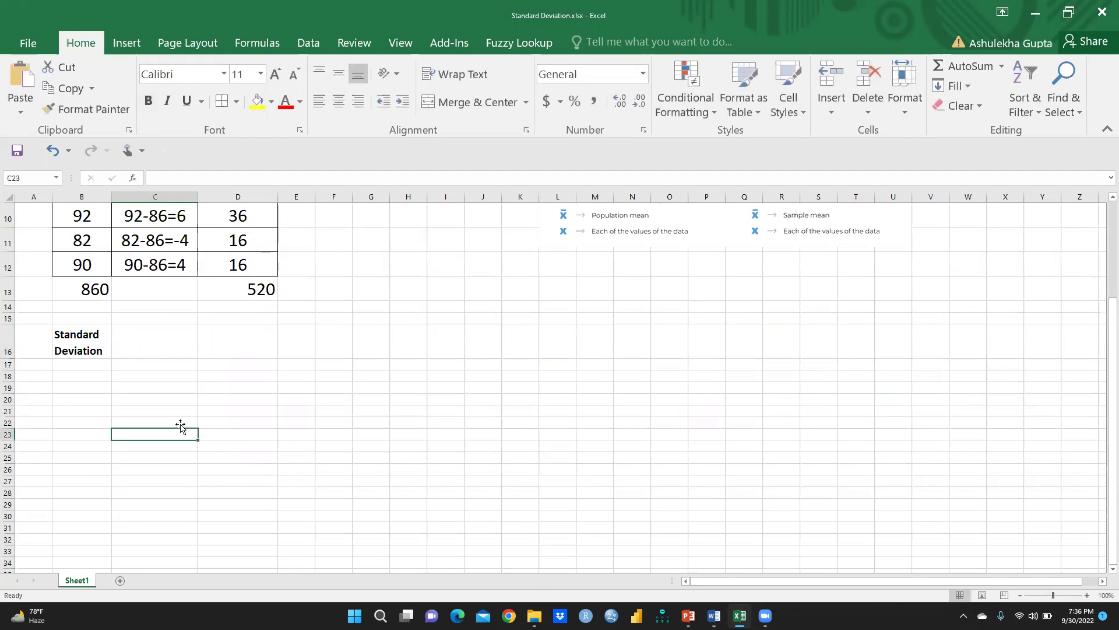
pyautogui.scroll(5, 182, 431)
pyautogui.press('Up')
pyautogui.press('Up')
pyautogui.press('Up')
pyautogui.press('Up')
pyautogui.press('Up')
pyautogui.press('Up')
pyautogui.press('Up')
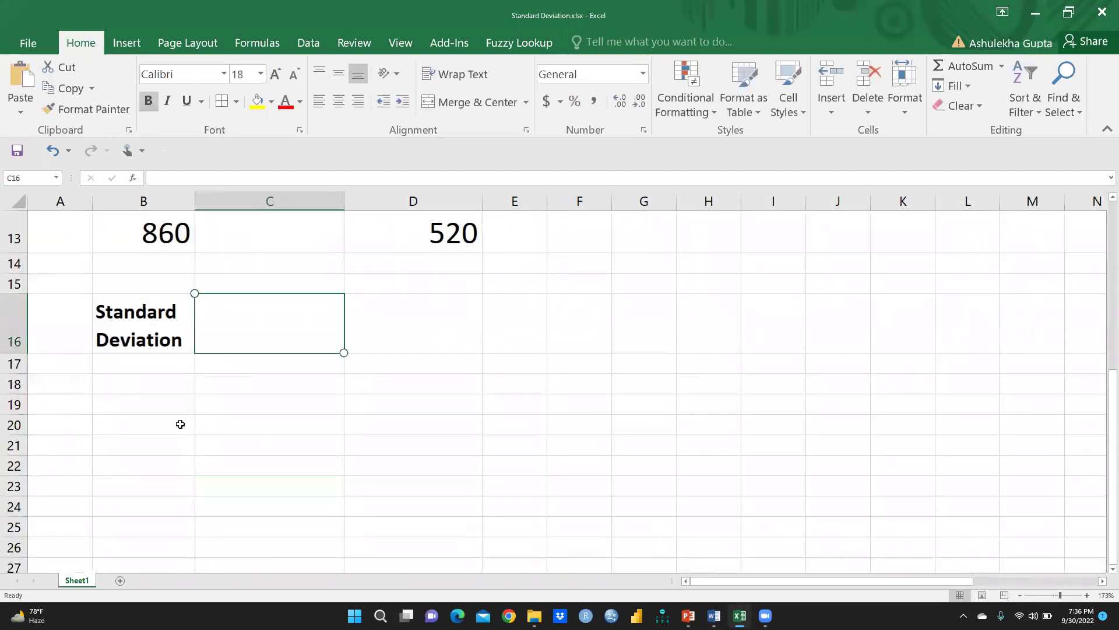
# Enter =STDEV.P(B3:B12) in C16, returning 7.211102551.
pyautogui.write('=')
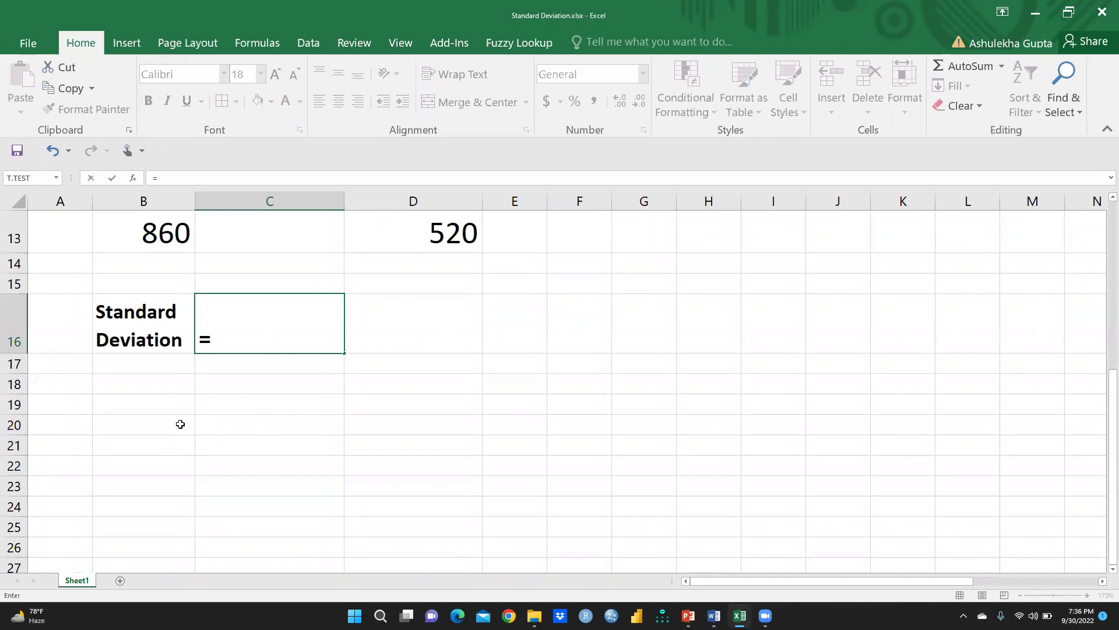
pyautogui.write('std')
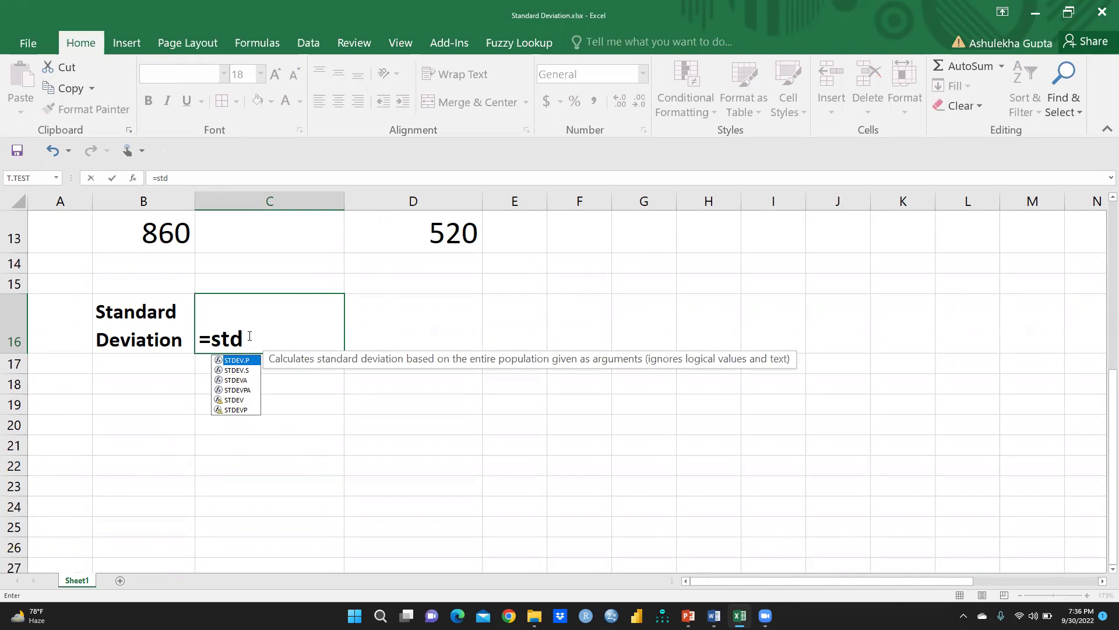
pyautogui.write('.')
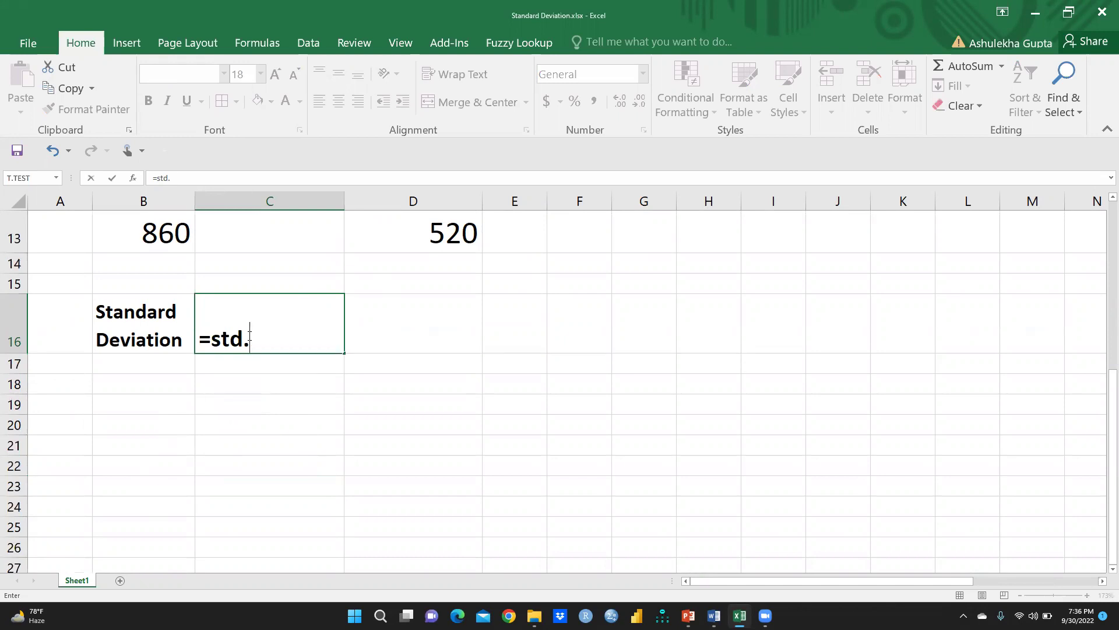
pyautogui.press('BackSpace')
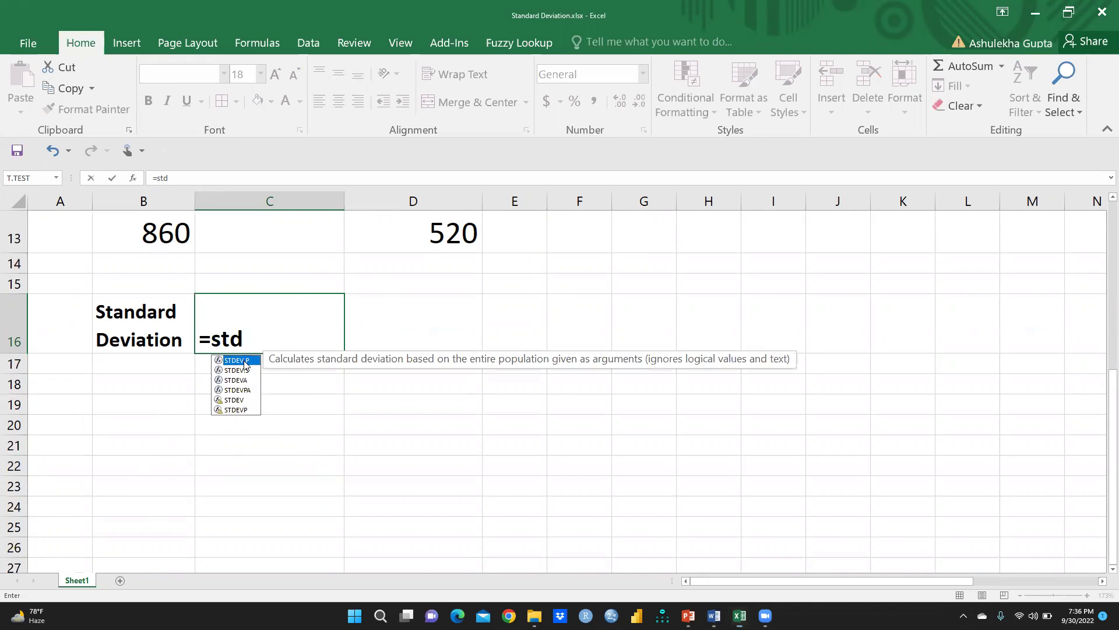
pyautogui.doubleClick(246, 360)
pyautogui.scroll(3, 256, 419)
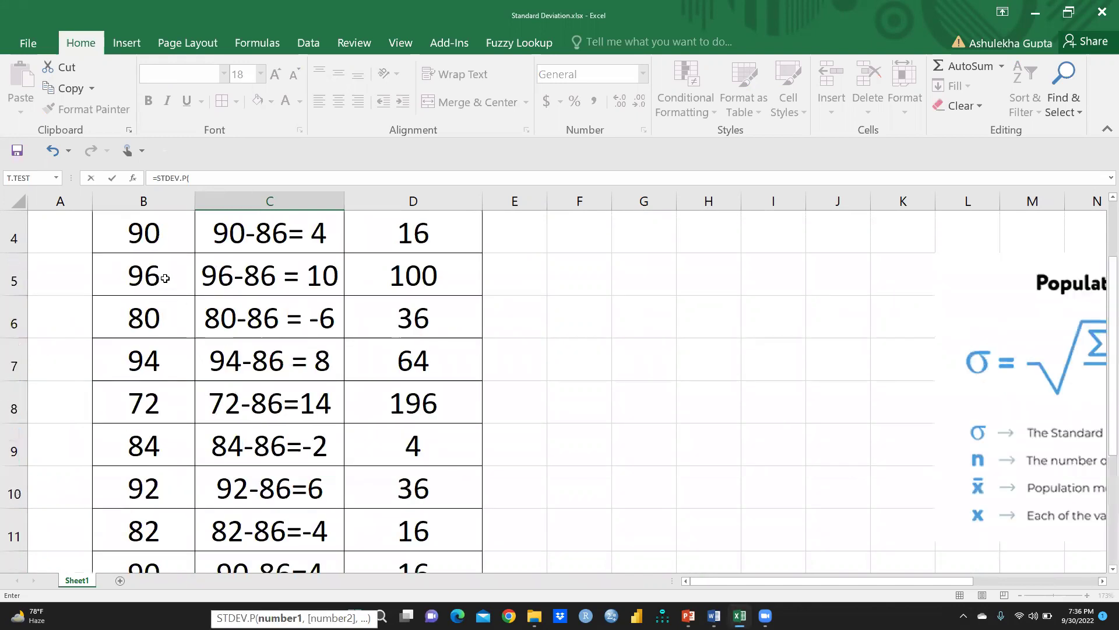
pyautogui.scroll(1, 165, 278)
pyautogui.moveTo(141, 335); pyautogui.dragTo(147, 495)
pyautogui.scroll(-2, 414, 451)
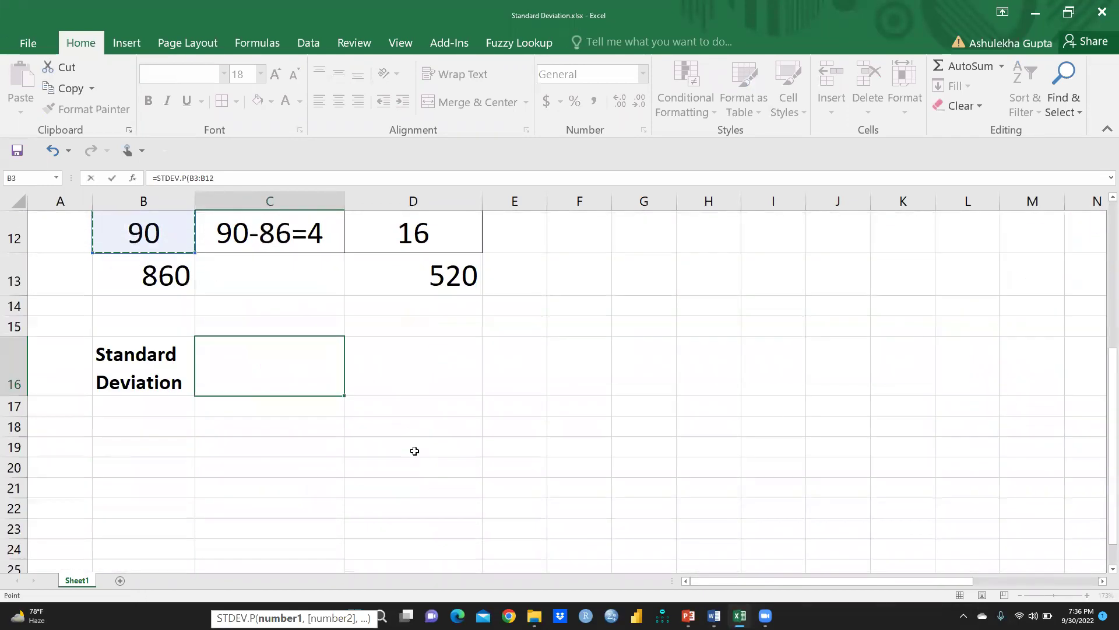
pyautogui.scroll(-2, 415, 451)
pyautogui.scroll(2, 468, 479)
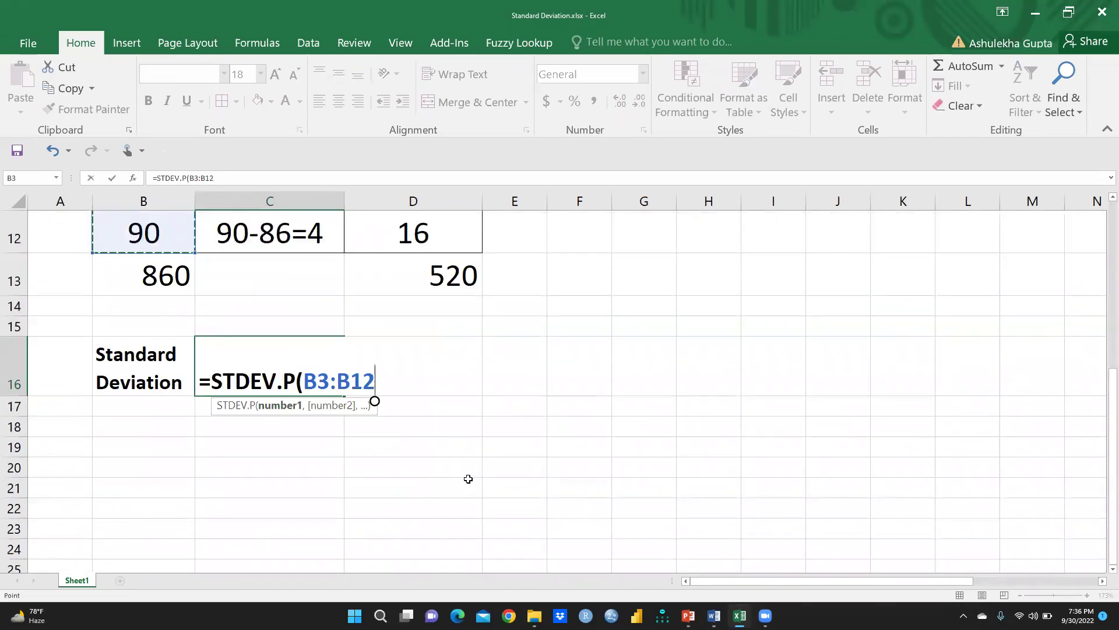
pyautogui.press('Return')
pyautogui.click(277, 379)
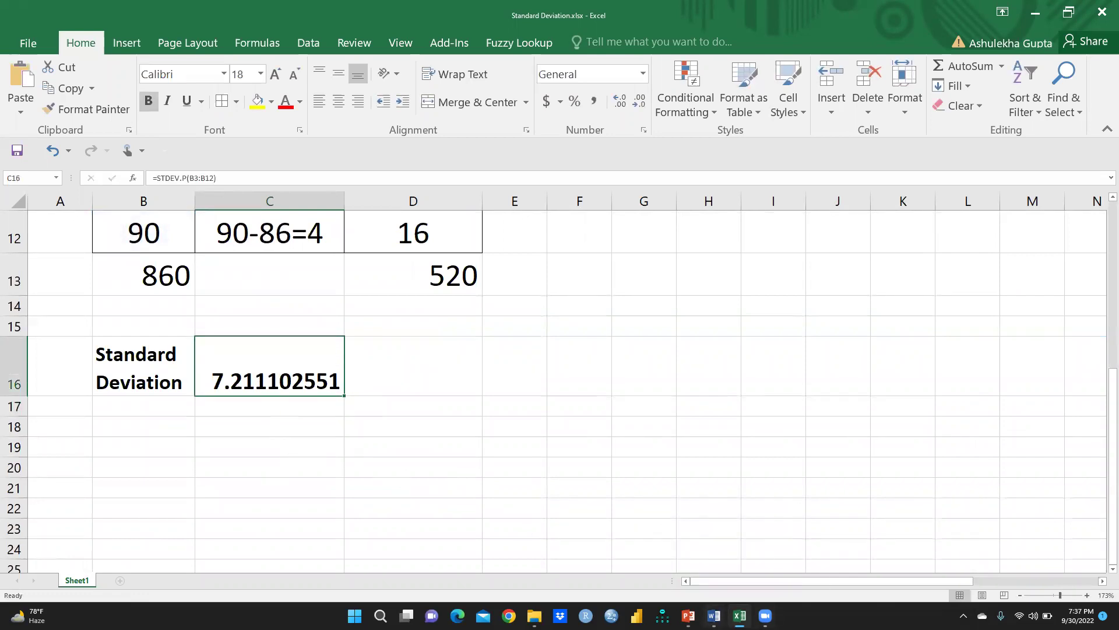
# Highlight Word's population line S.D= √(520/10)= 7.21 in yellow, then return to Excel.
pyautogui.moveTo(714, 616)
pyautogui.click(713, 553)
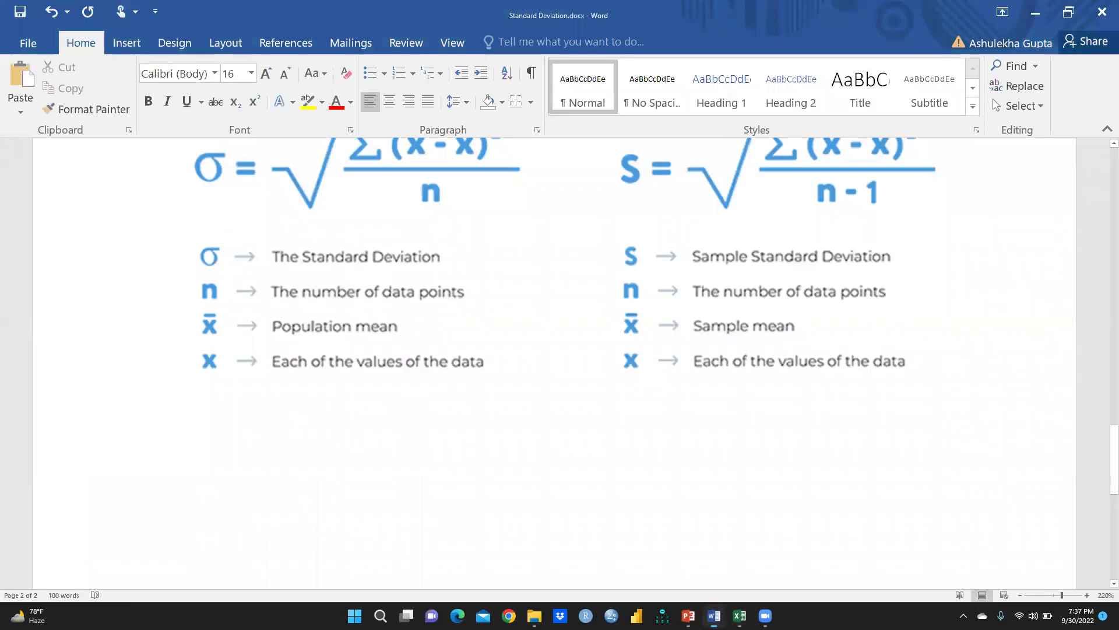
pyautogui.scroll(15, 541, 467)
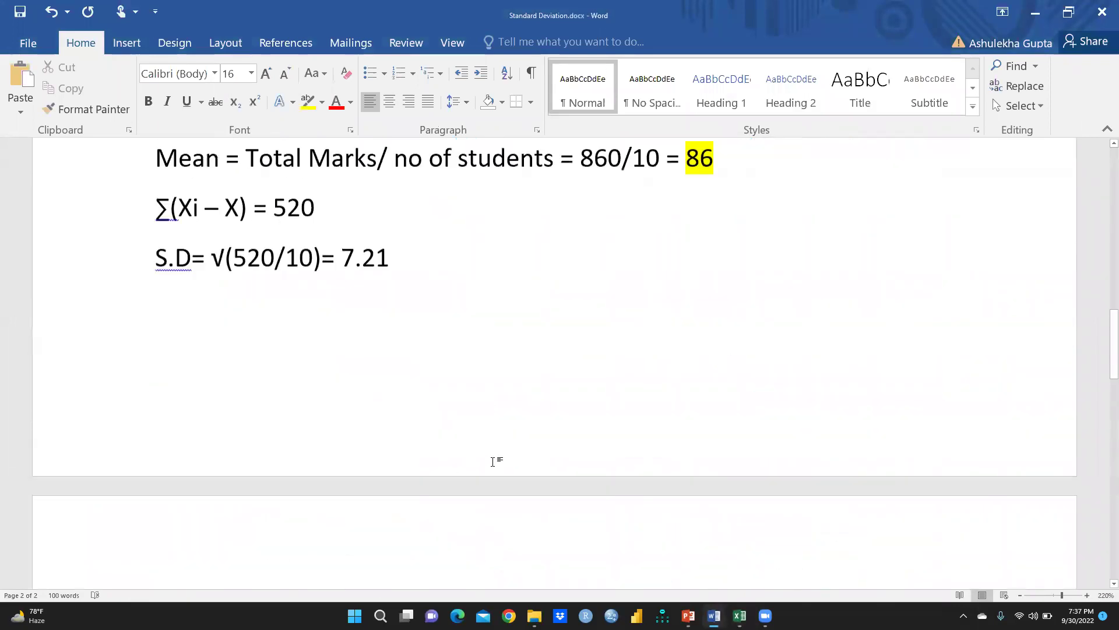
pyautogui.moveTo(154, 379); pyautogui.dragTo(432, 380)
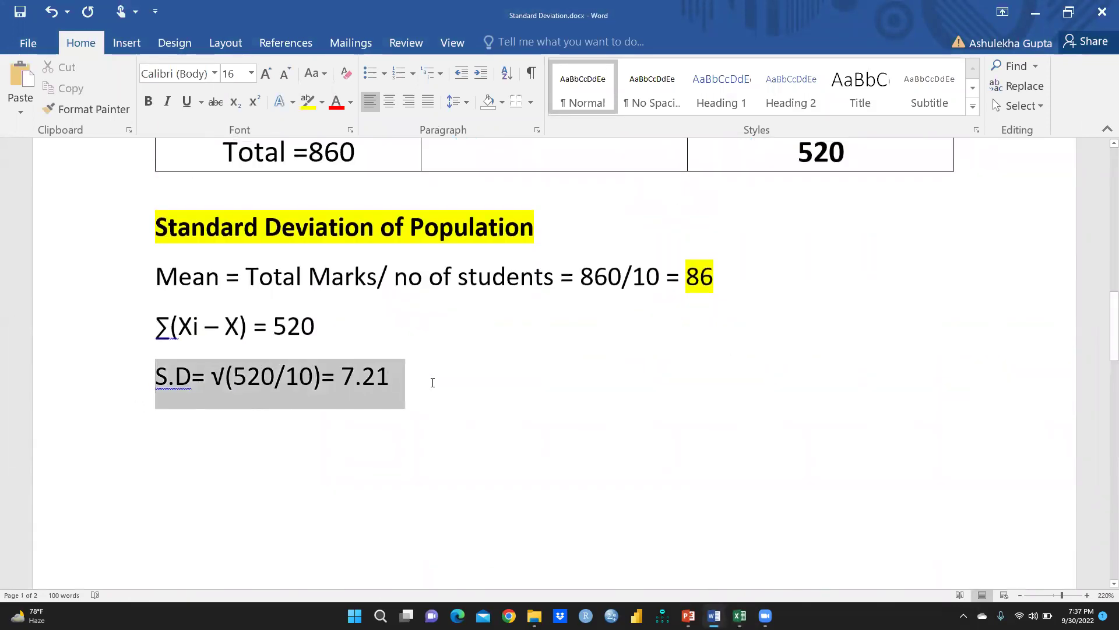
pyautogui.click(307, 102)
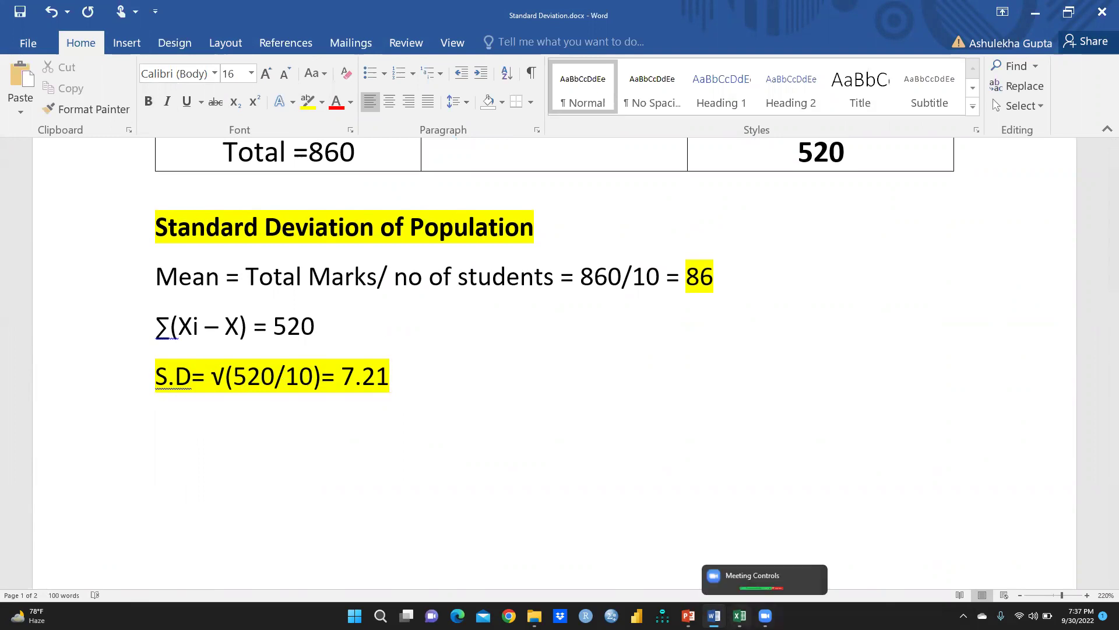
pyautogui.click(739, 616)
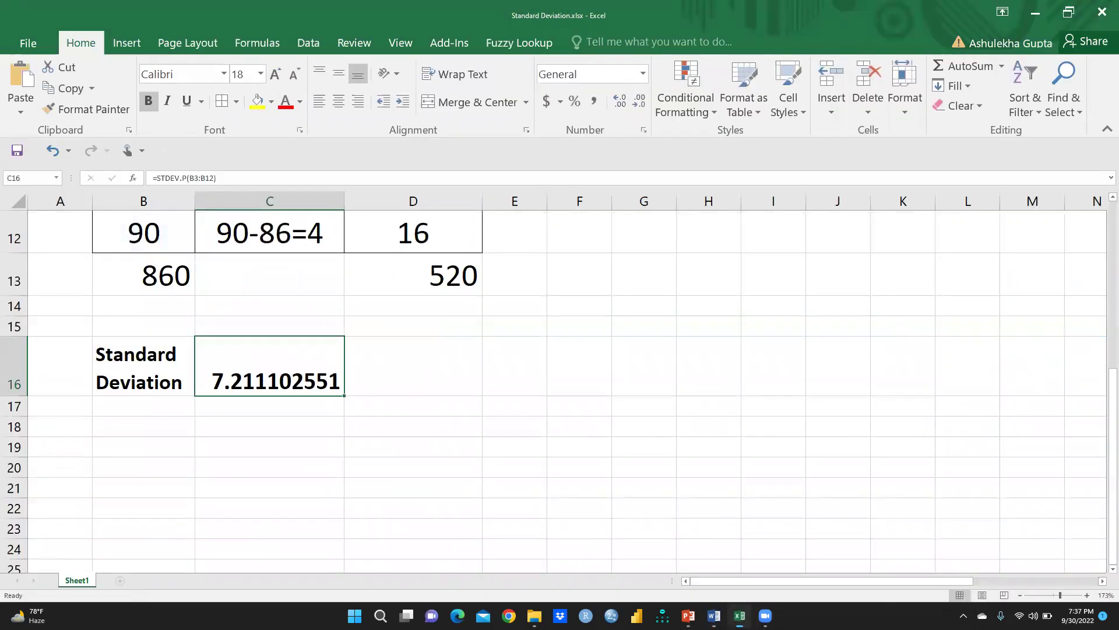
# Copy the Standard Deviation label from B16 into B20.
pyautogui.click(143, 448)
pyautogui.rightClick(133, 366)
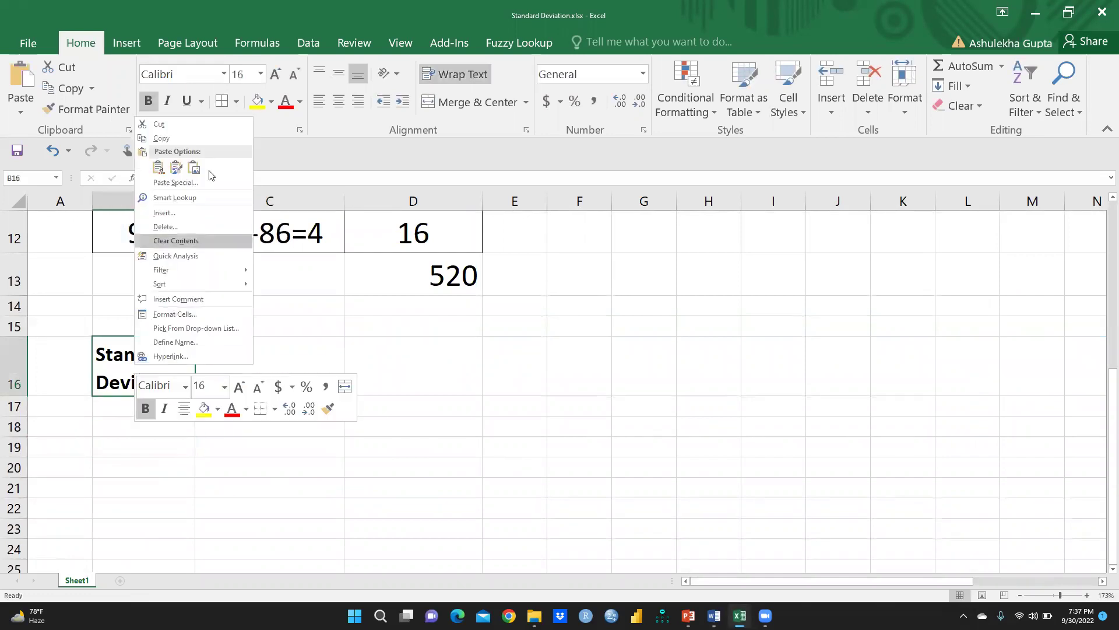
pyautogui.click(161, 138)
pyautogui.rightClick(136, 465)
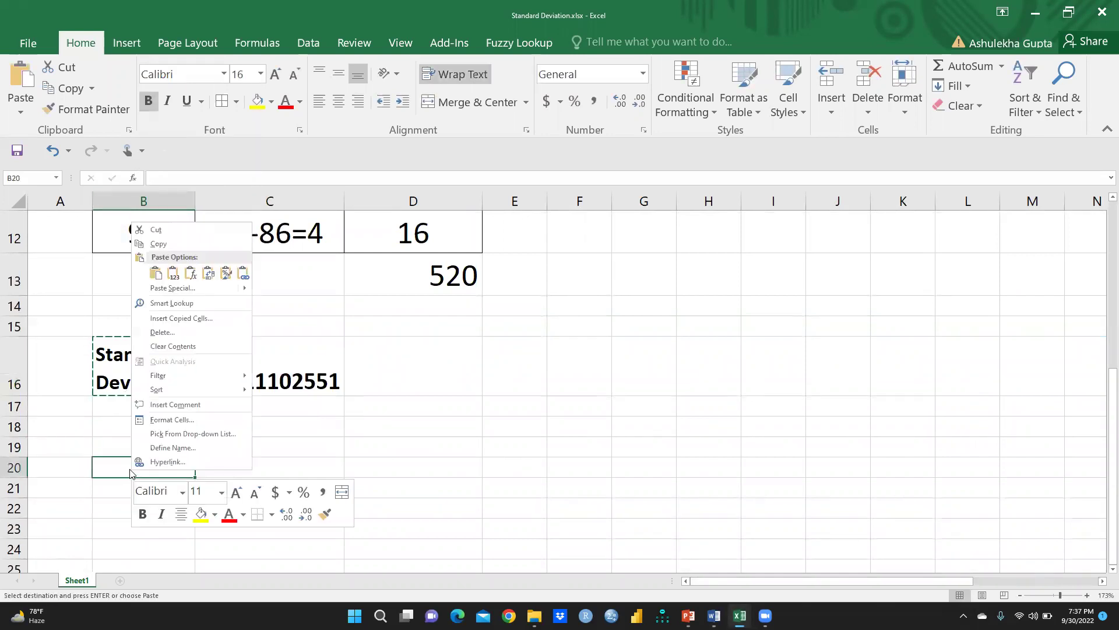
pyautogui.moveTo(243, 280)
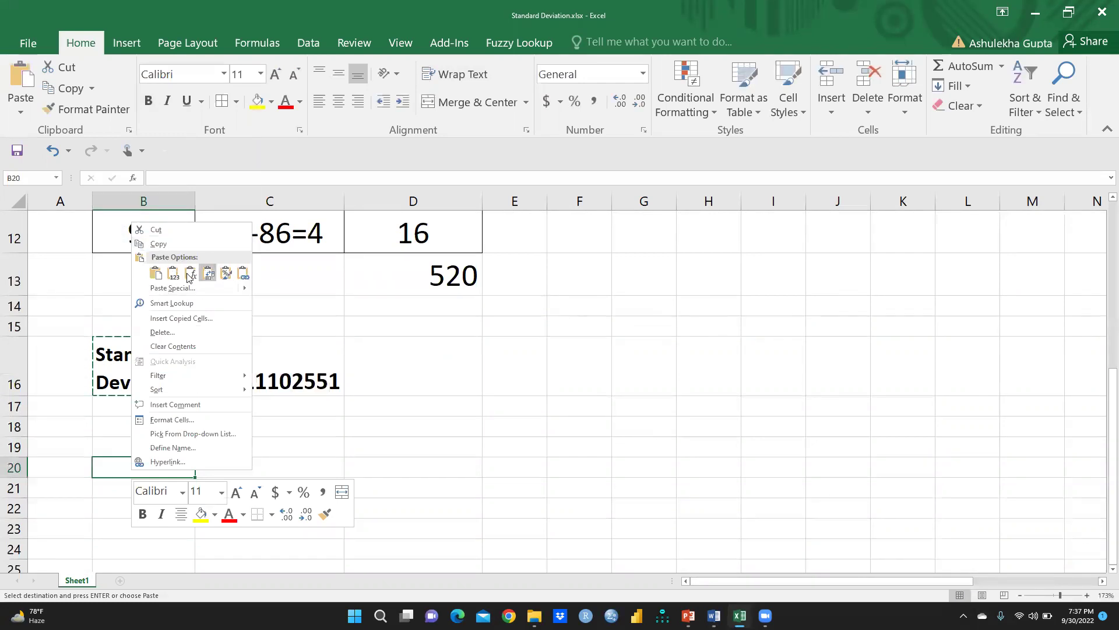
pyautogui.click(155, 273)
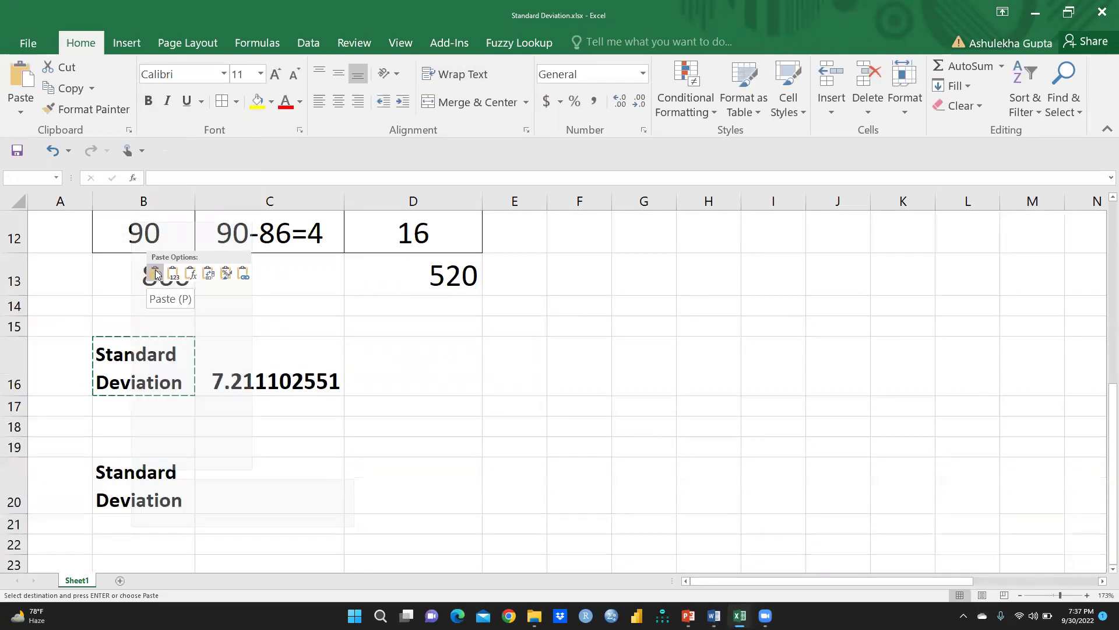
# Enter =STDEV.S(B3:B12) in C20 for the sample standard deviation.
pyautogui.click(251, 477)
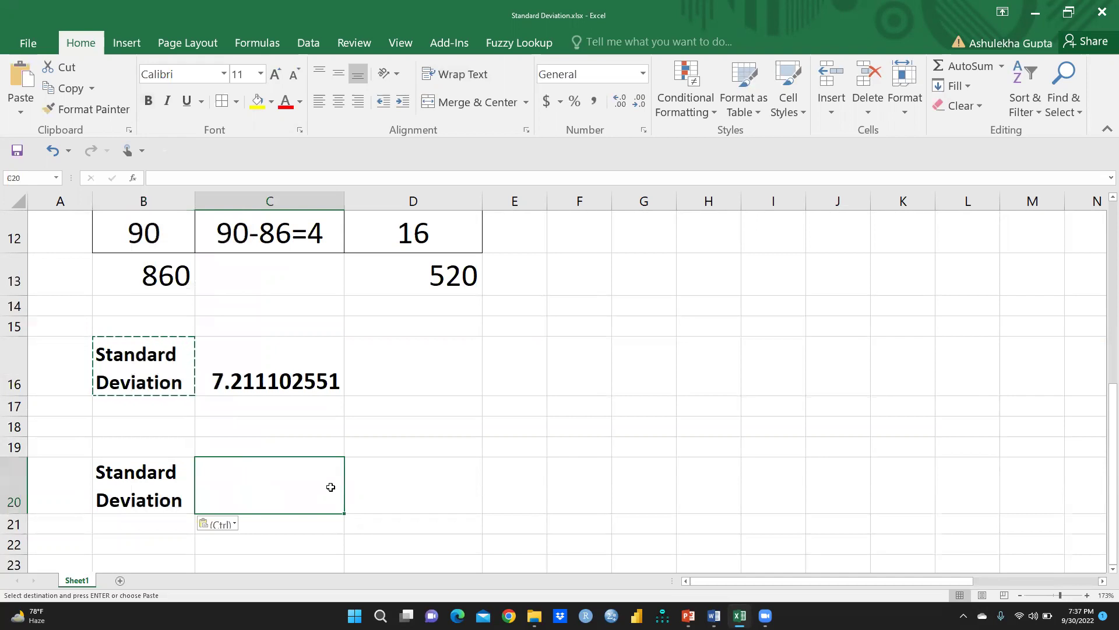
pyautogui.write('=')
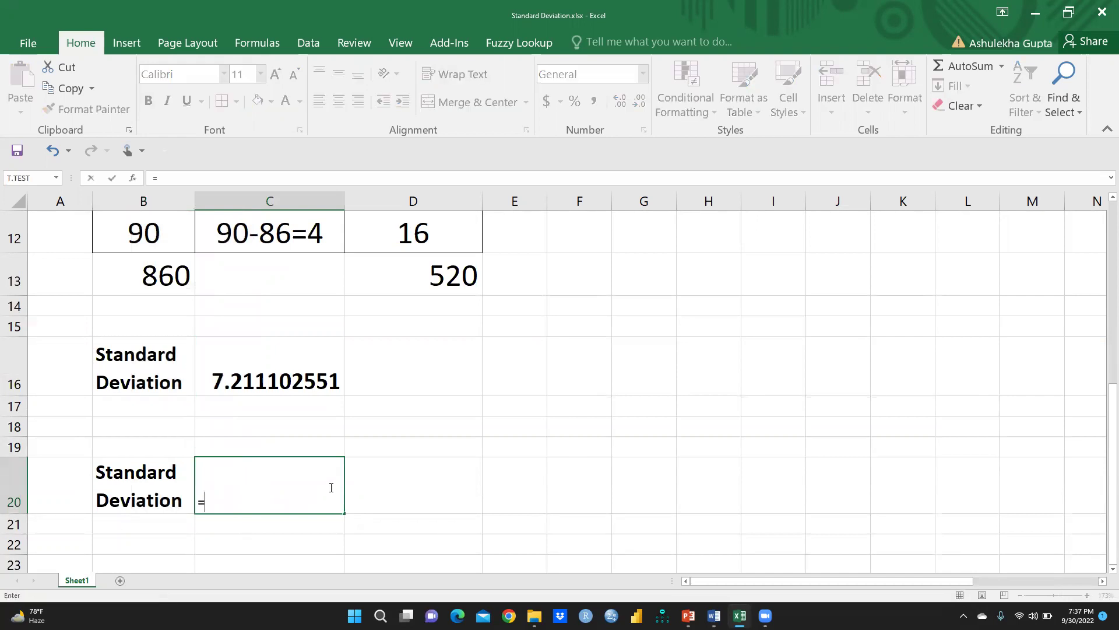
pyautogui.write('std')
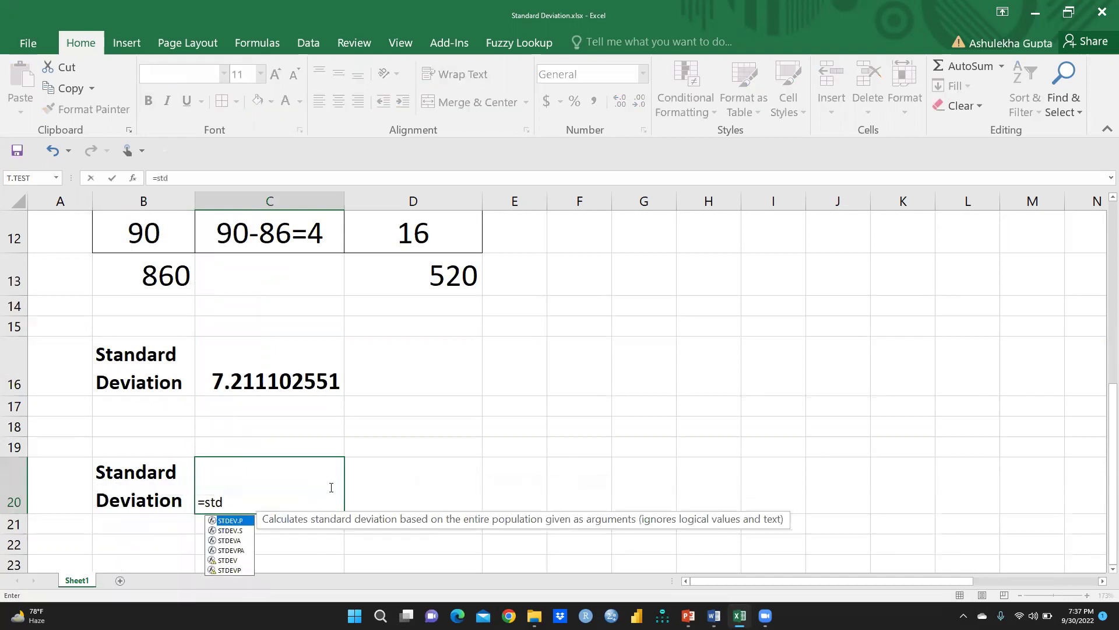
pyautogui.click(242, 531)
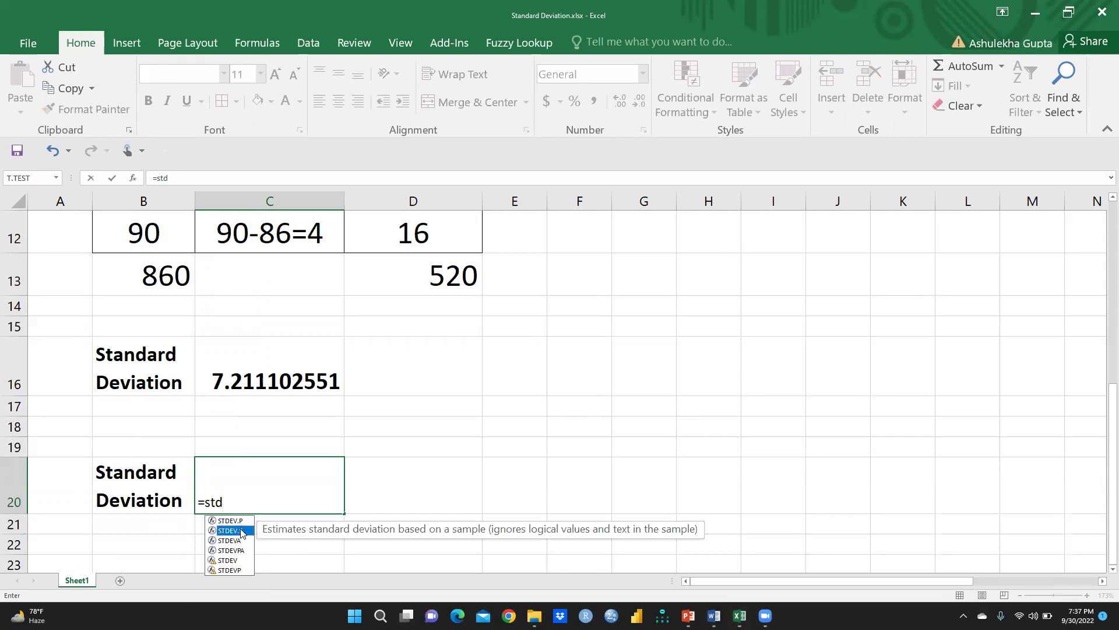
pyautogui.doubleClick(242, 531)
pyautogui.scroll(4, 277, 435)
pyautogui.moveTo(140, 339); pyautogui.dragTo(140, 470)
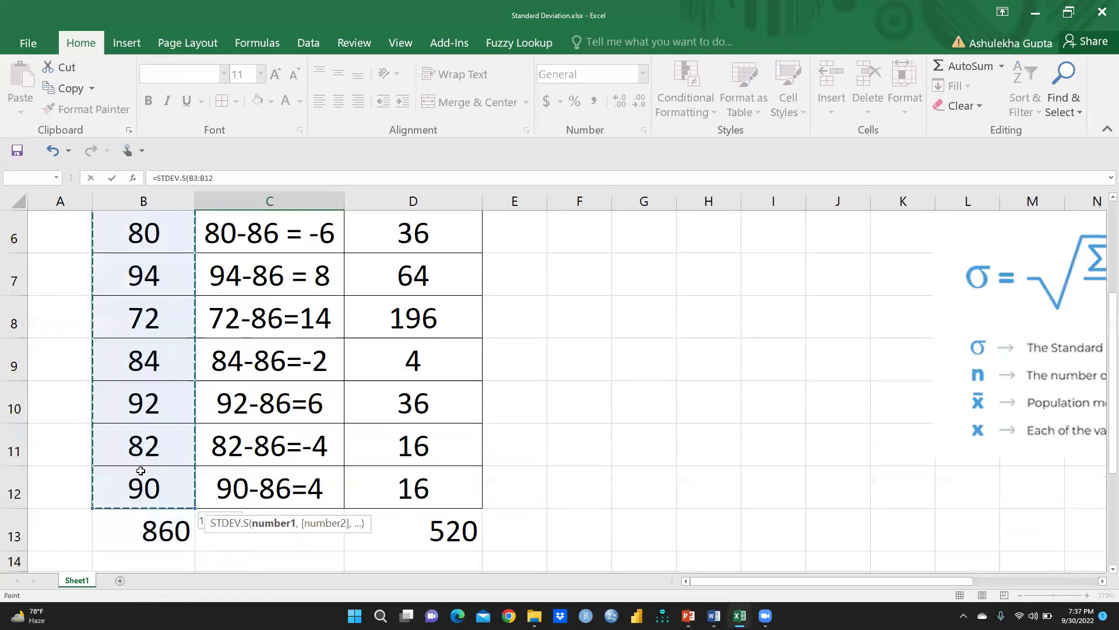
pyautogui.scroll(-3, 357, 457)
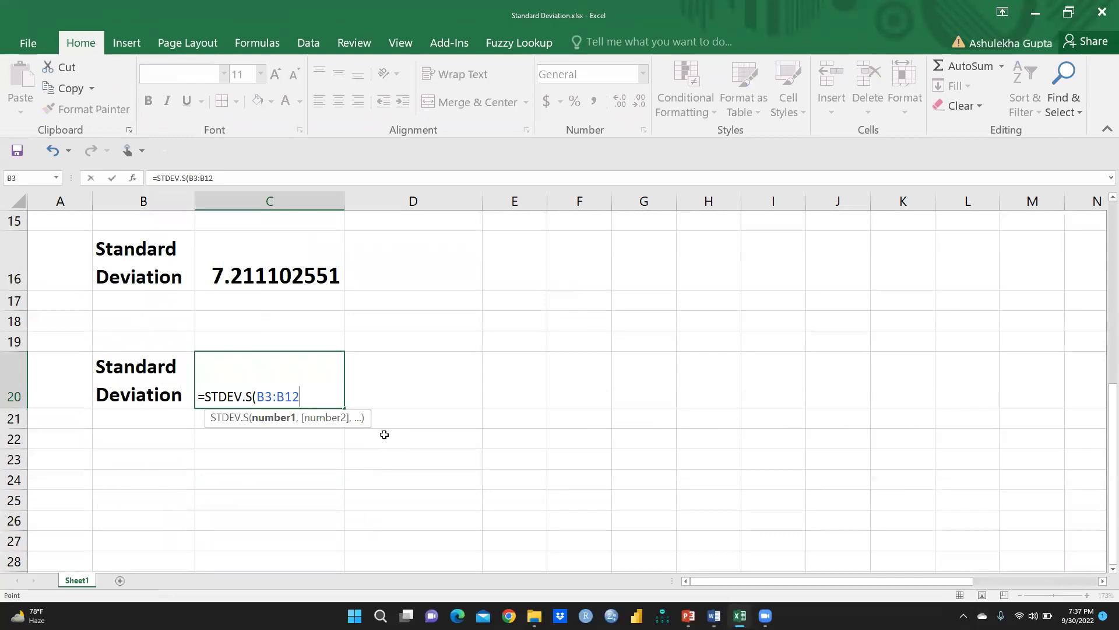
pyautogui.press('Return')
# Format the C20 result 7.601169501 as bold, size 20, then return to Word.
pyautogui.click(290, 377)
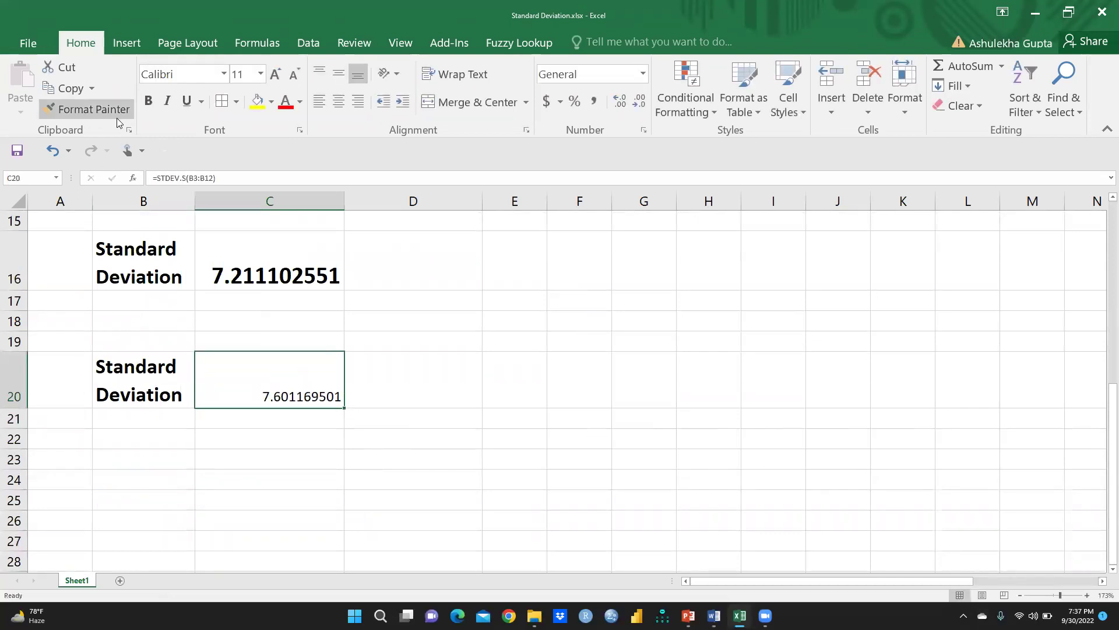
pyautogui.click(148, 101)
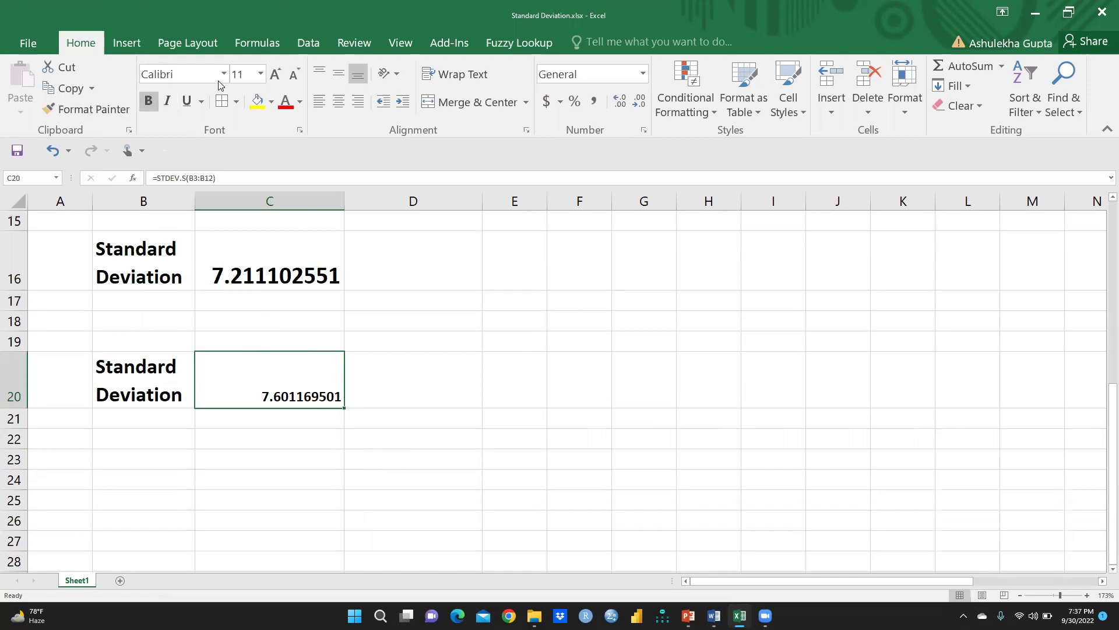
pyautogui.click(260, 74)
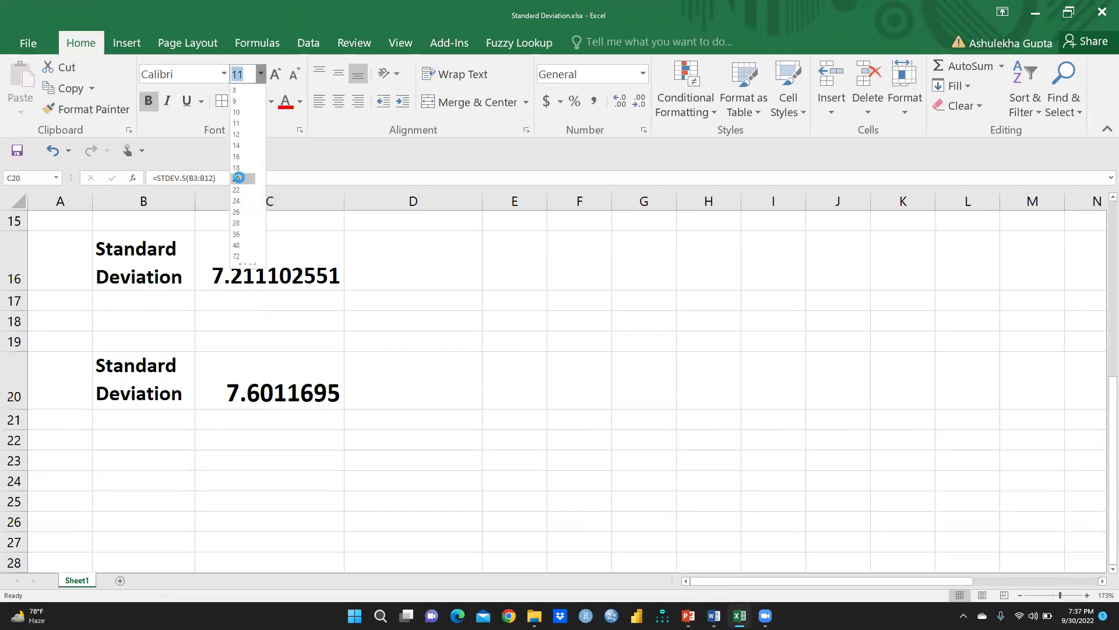
pyautogui.click(238, 177)
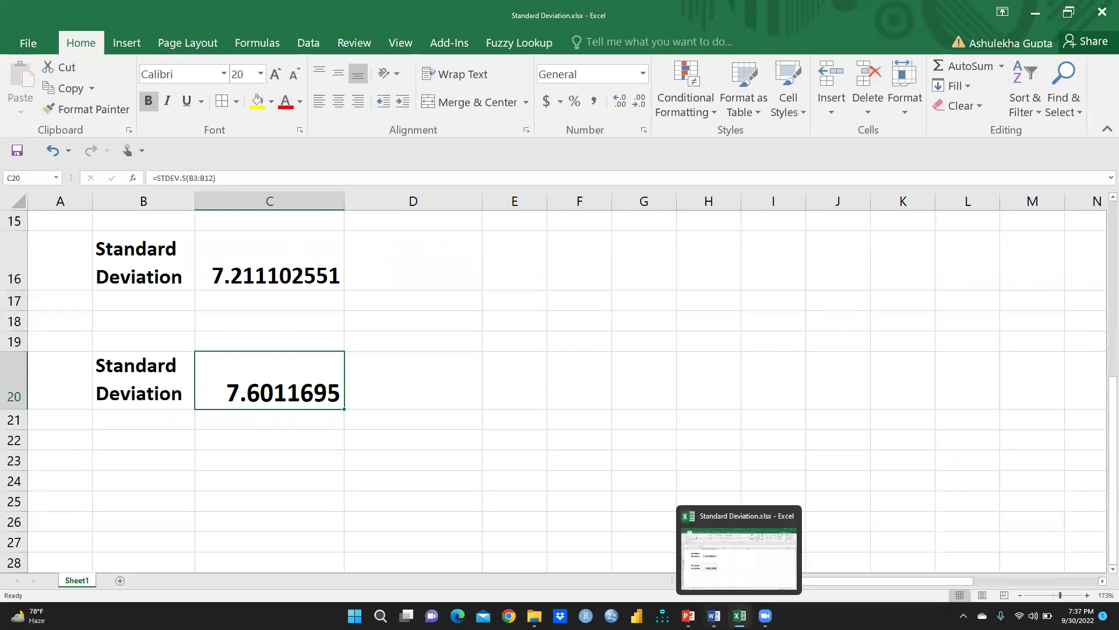
pyautogui.click(714, 616)
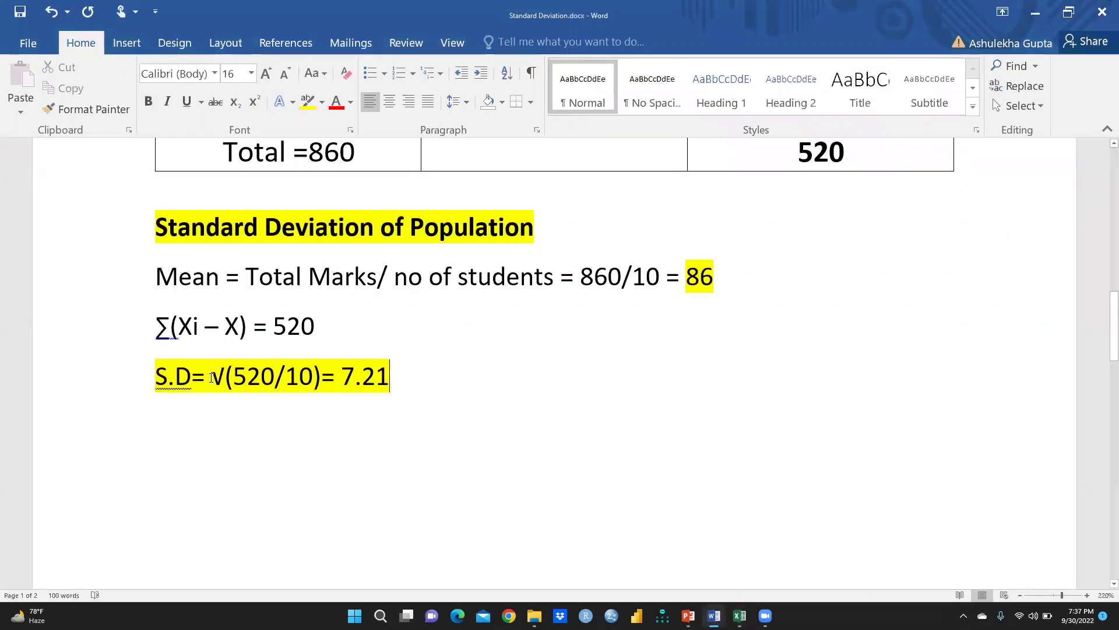
# Scroll through Word's SD formulas, then view Excel's marks table totalling 860 and 520.
pyautogui.scroll(-6, 470, 395)
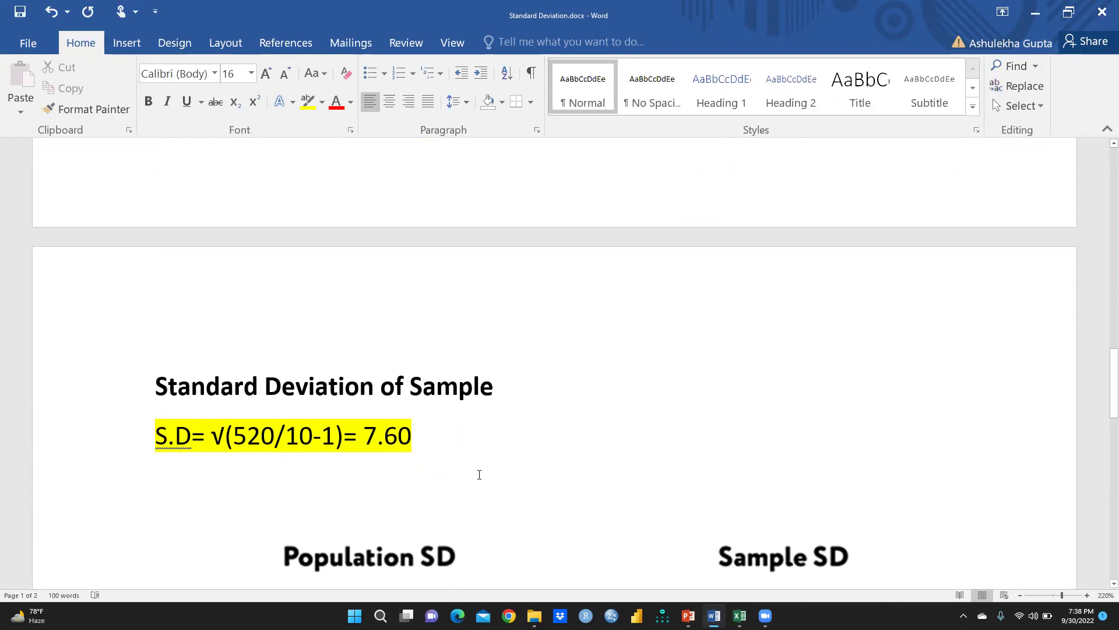
pyautogui.scroll(-6, 482, 491)
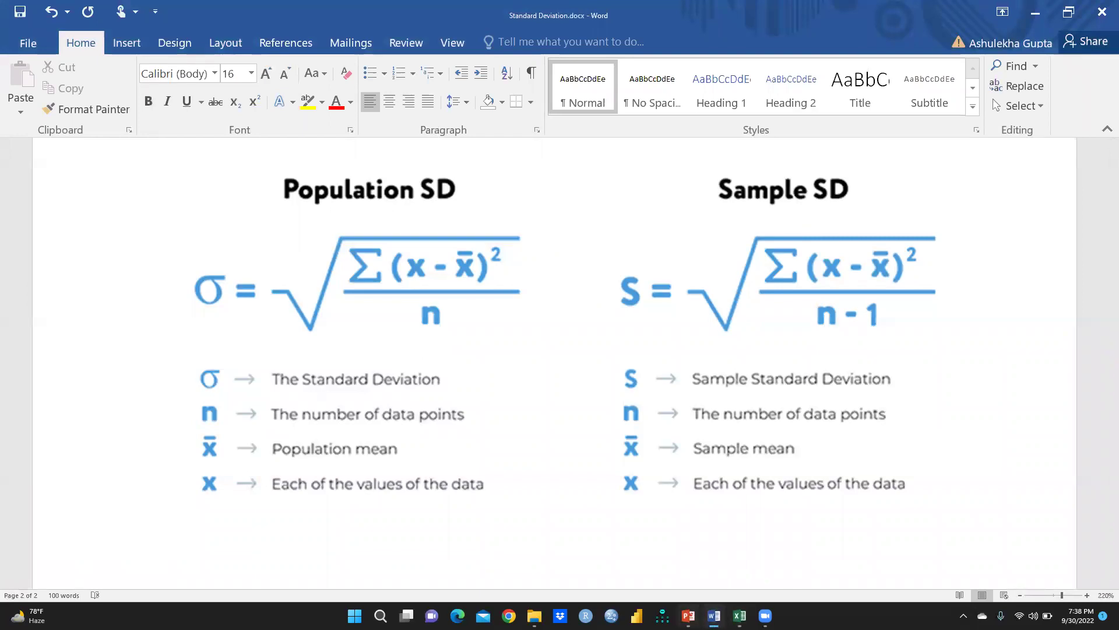
pyautogui.click(740, 616)
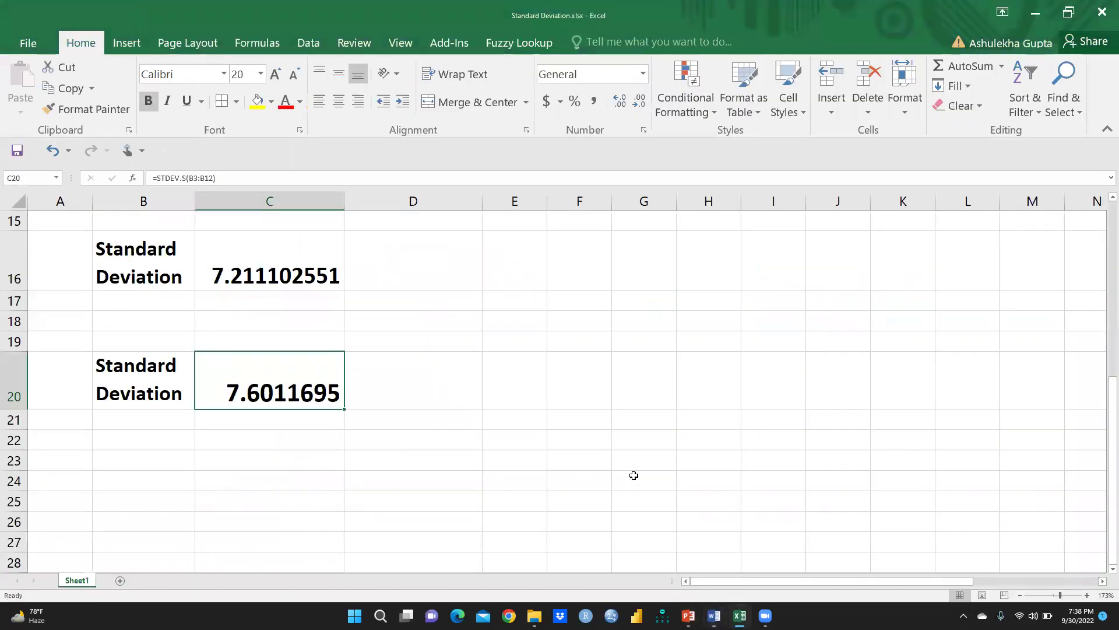
pyautogui.scroll(5, 634, 475)
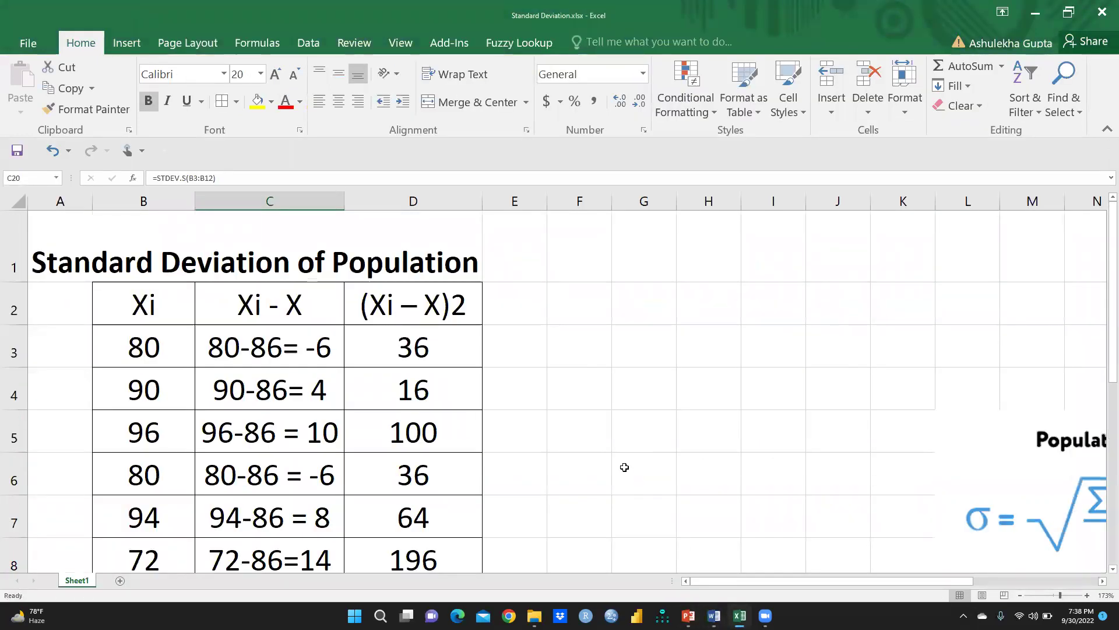
pyautogui.keyDown('ctrl'); pyautogui.scroll(-5, 621, 470); pyautogui.keyUp('ctrl')
pyautogui.keyDown('ctrl'); pyautogui.scroll(-2, 624, 471); pyautogui.keyUp('ctrl')
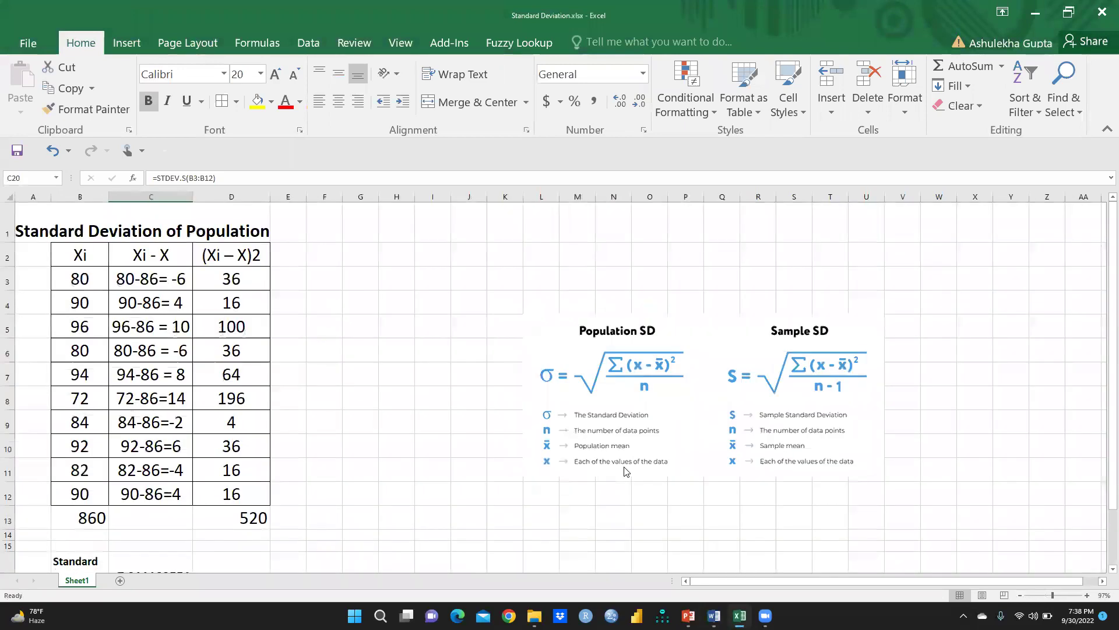